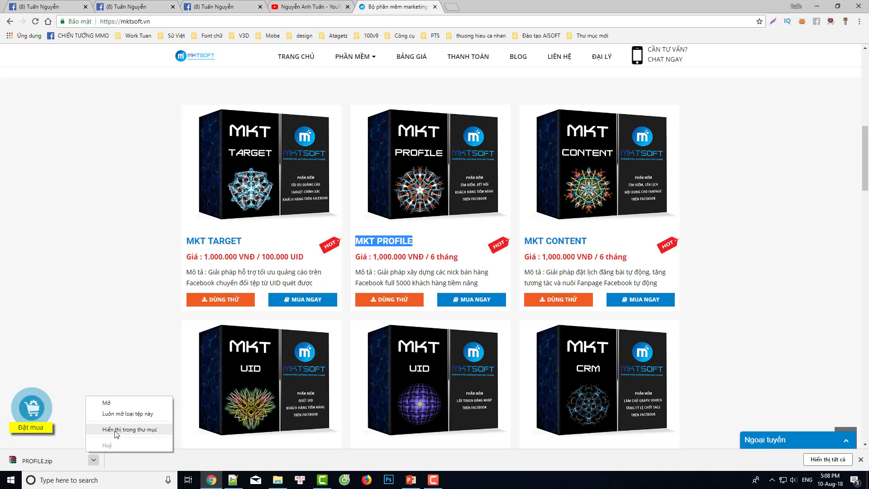
- Open the downloaded PROFILE.zip from its folder and run the MKT_PROFILE.exe installer inside it
left_click(117, 431)
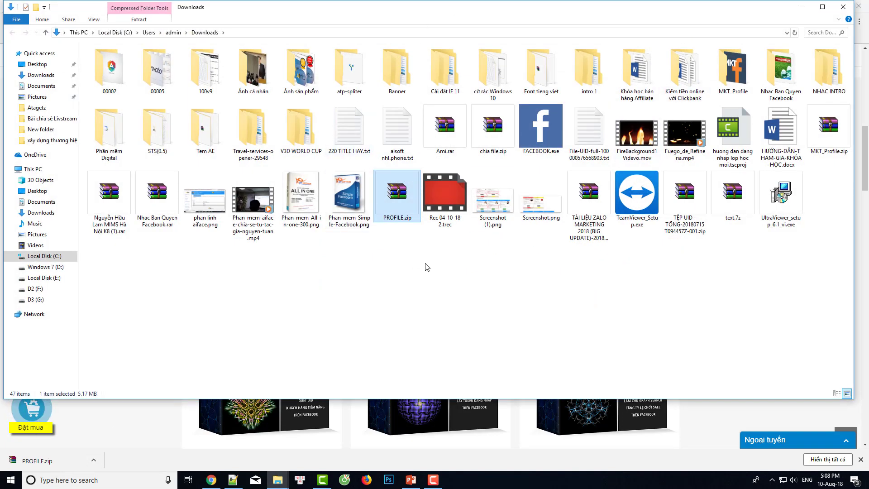
right_click(400, 203)
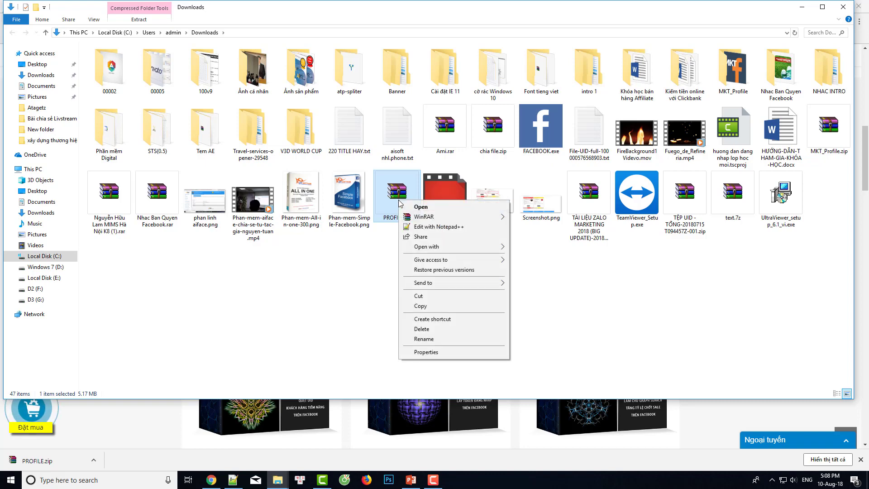
left_click(388, 193)
double_click(388, 194)
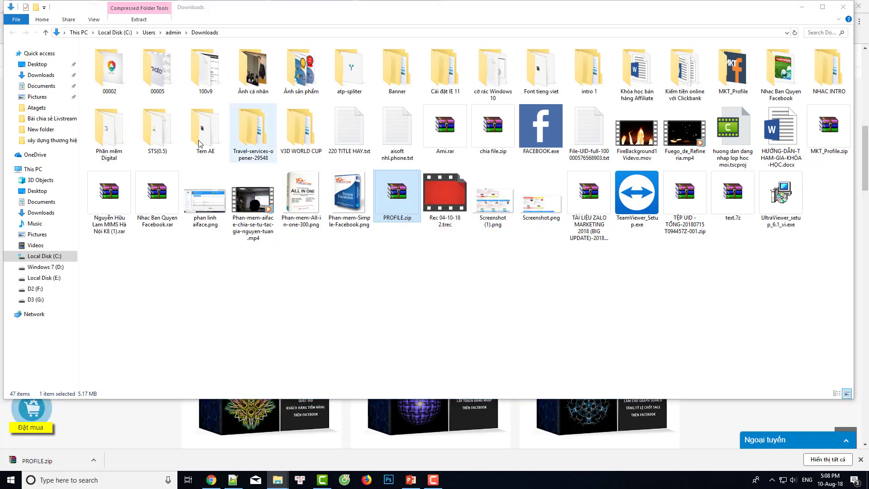
double_click(111, 89)
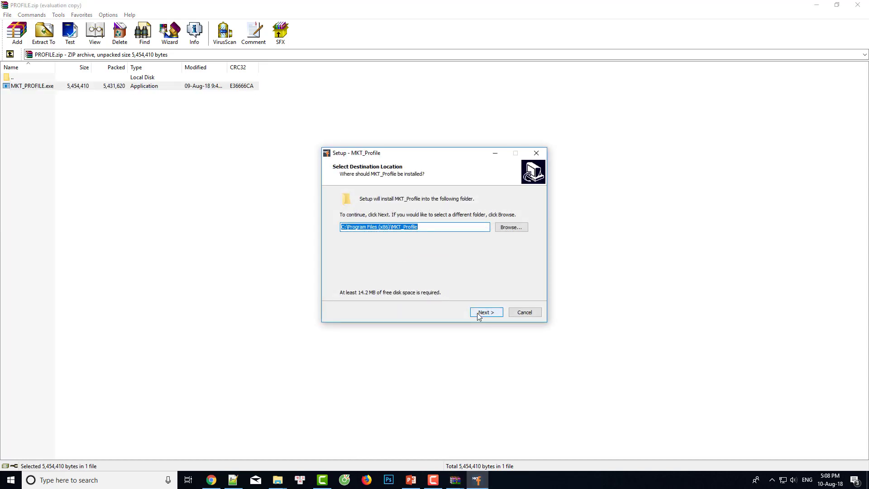
- Install MKT_Profile in the default Program Files folder with a desktop shortcut and finish by launching it
left_click(480, 316)
left_click(480, 315)
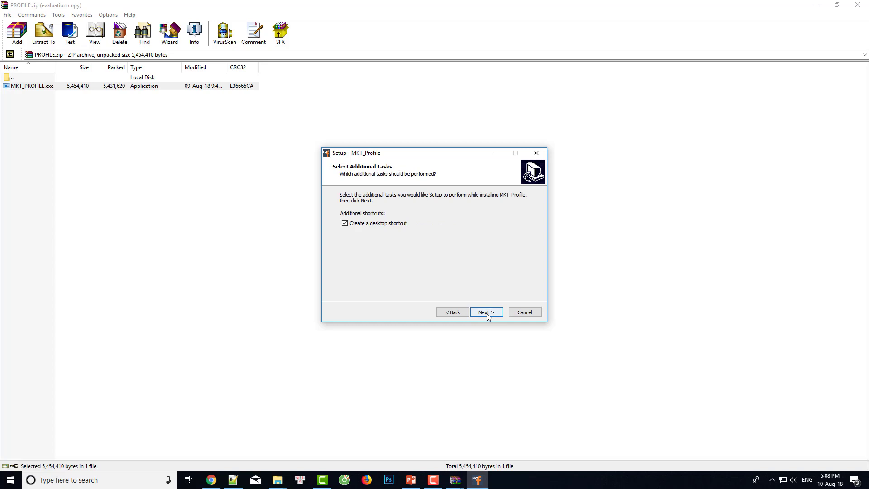
left_click(487, 312)
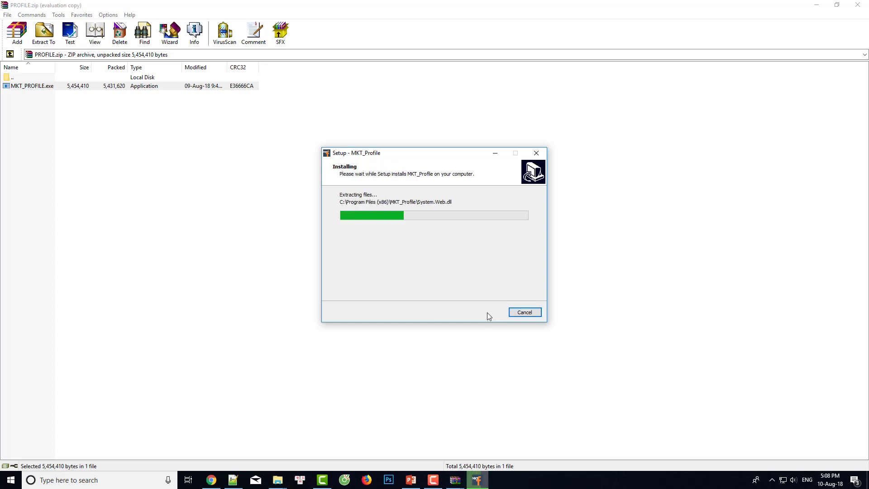
left_click(488, 314)
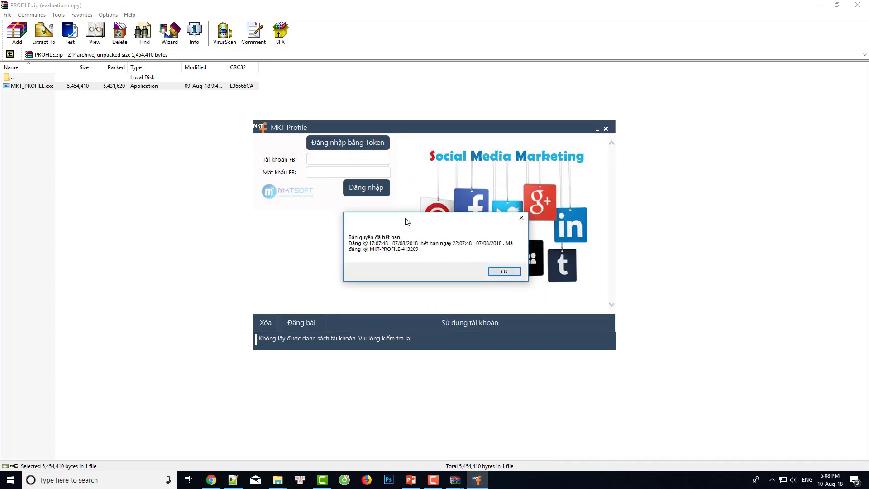
- Dismiss the MKT Profile licence notice and the WinRAR purchase reminder
left_click_drag(405, 221, 383, 214)
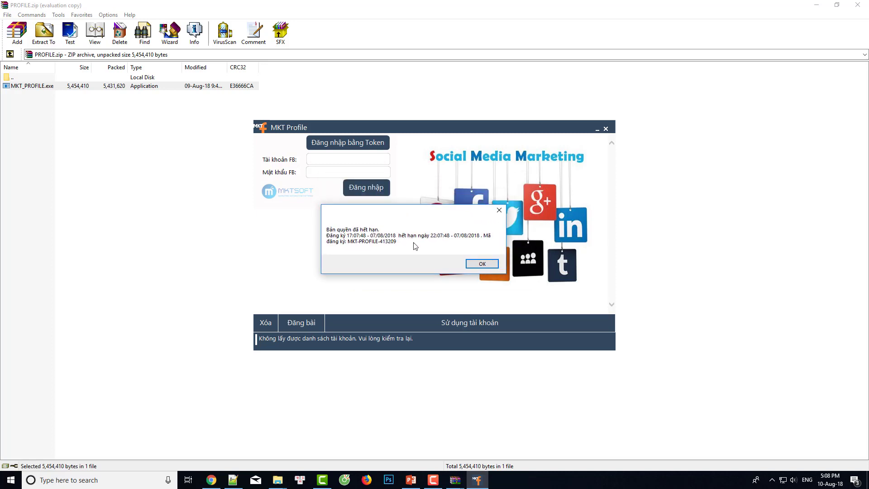
left_click(476, 264)
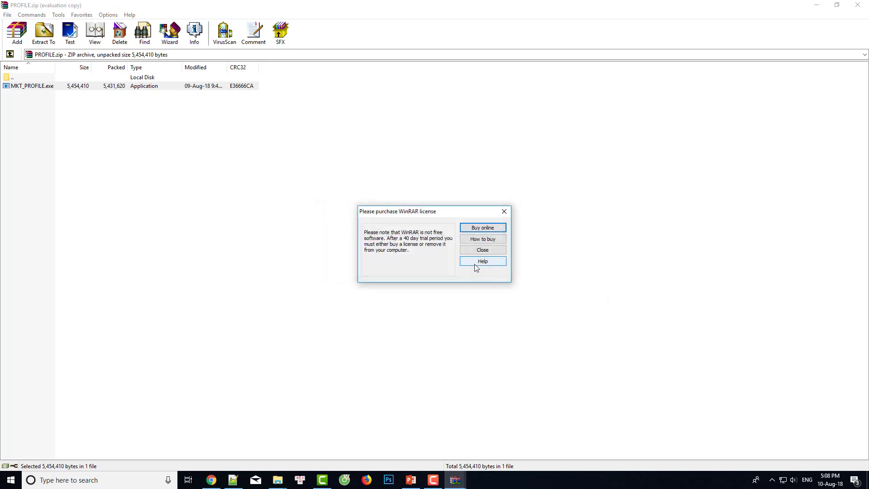
left_click(474, 252)
- Minimise the WinRAR, Downloads, Chrome and PowerPoint windows to reach the Windows desktop
left_click(816, 5)
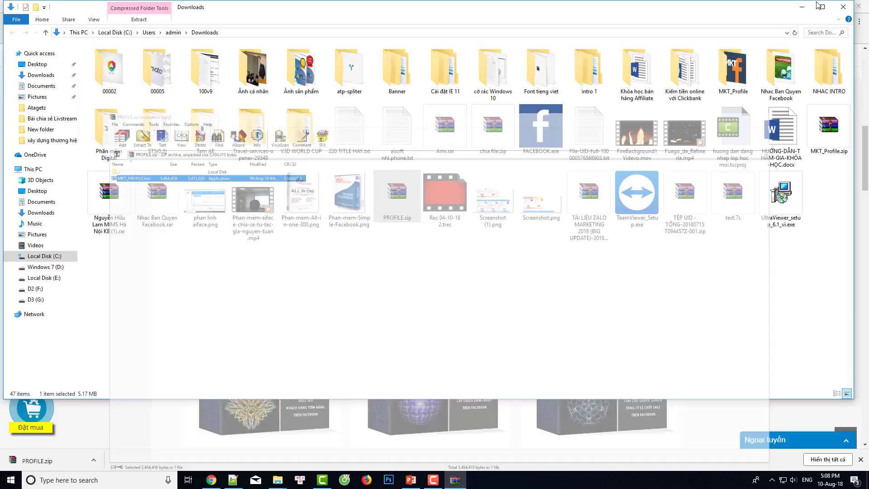
left_click(801, 7)
left_click(817, 6)
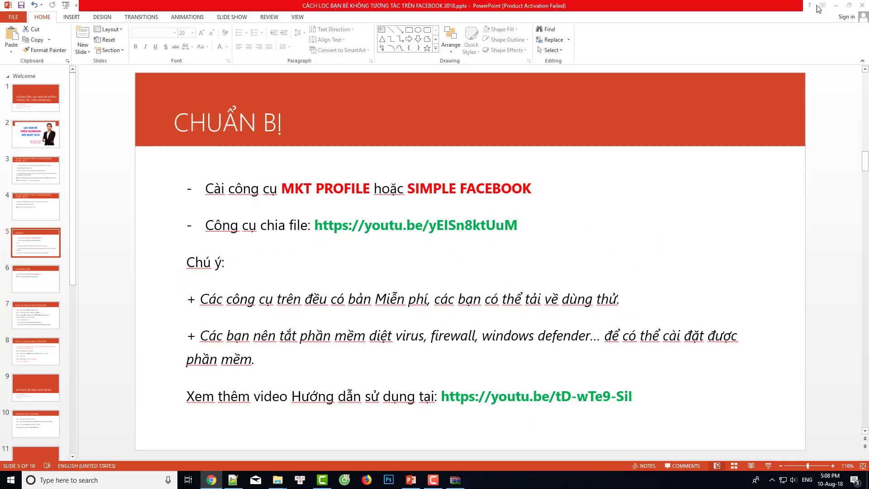
left_click(835, 5)
- Move the Simple Facebook and MKT_Profile desktop shortcuts together one row down in their icon column
left_click_drag(384, 12, 322, 98)
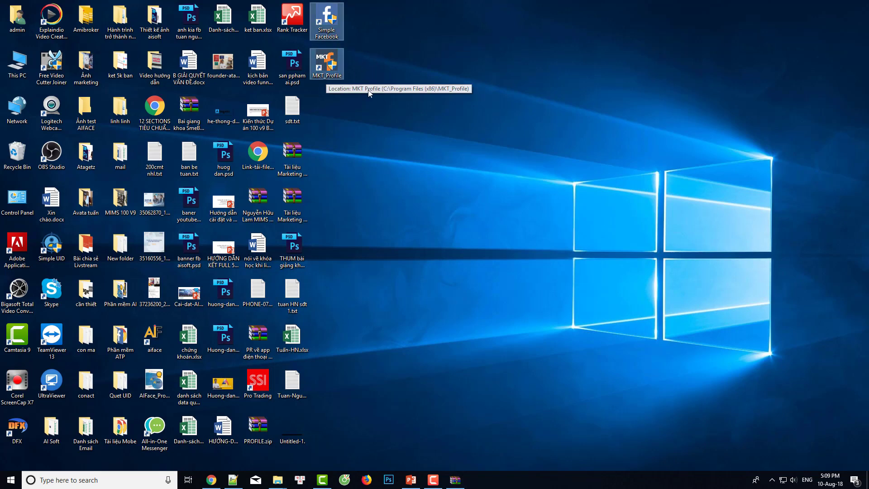
left_click_drag(363, 23, 324, 120)
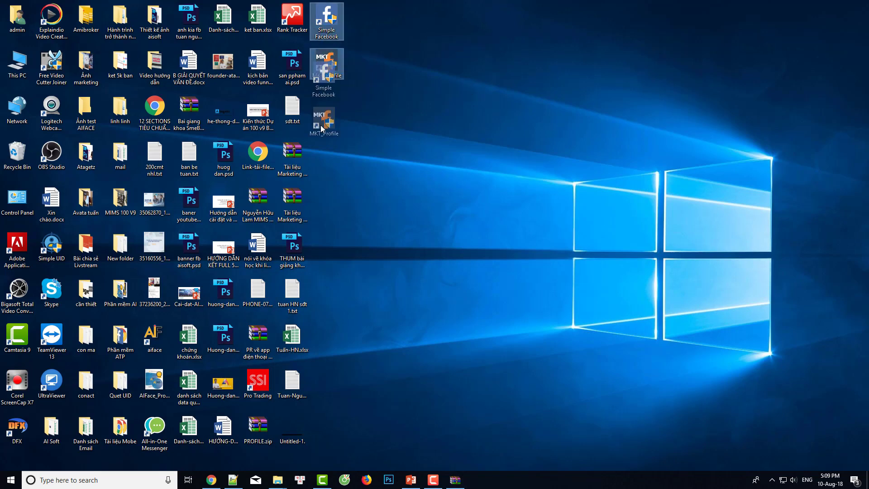
left_click(368, 55)
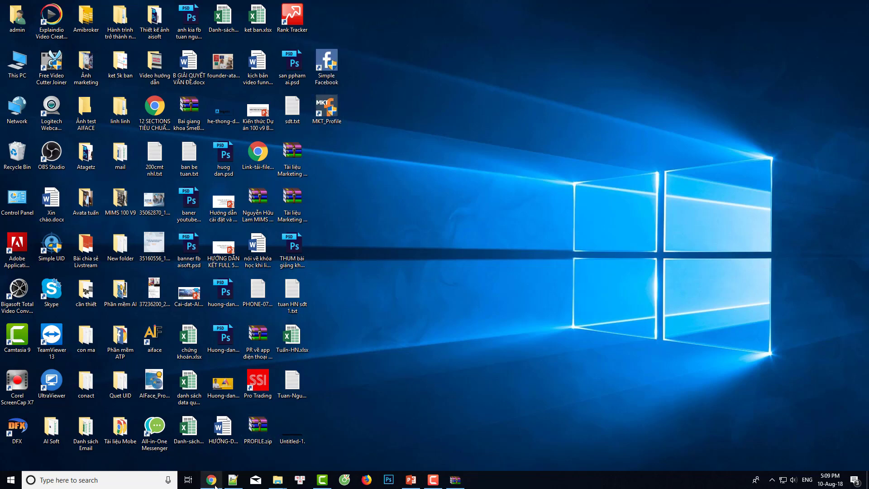
left_click(411, 479)
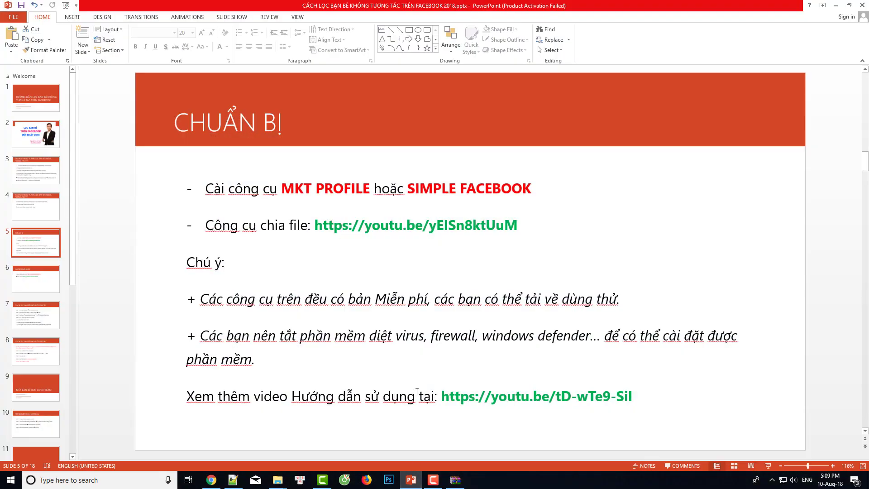
left_click(293, 299)
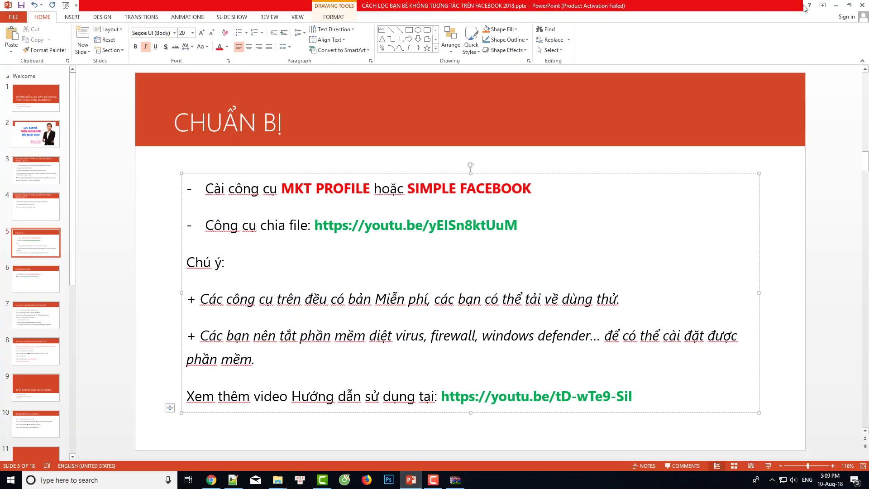
left_click(835, 5)
left_click(329, 33)
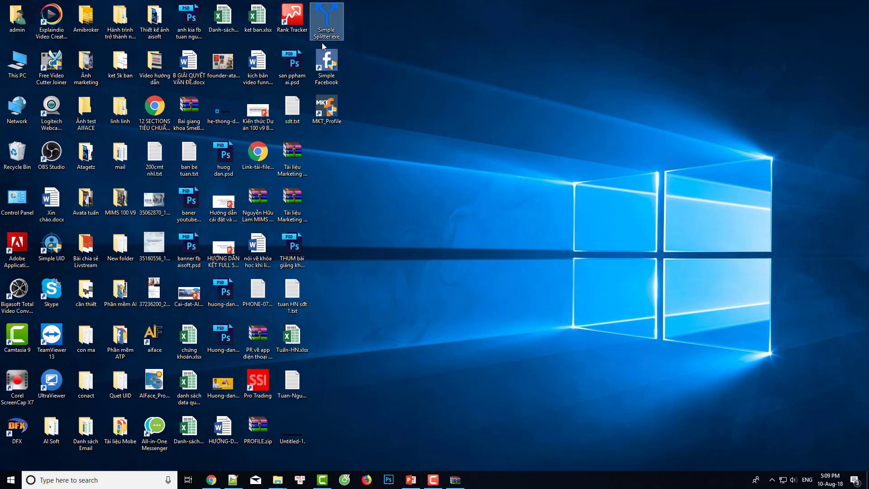
key("alt+Tab")
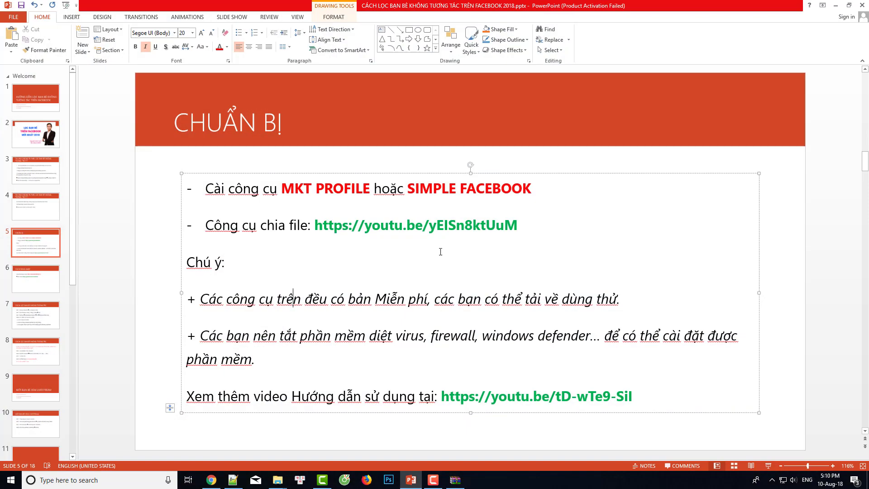
left_click_drag(315, 225, 515, 227)
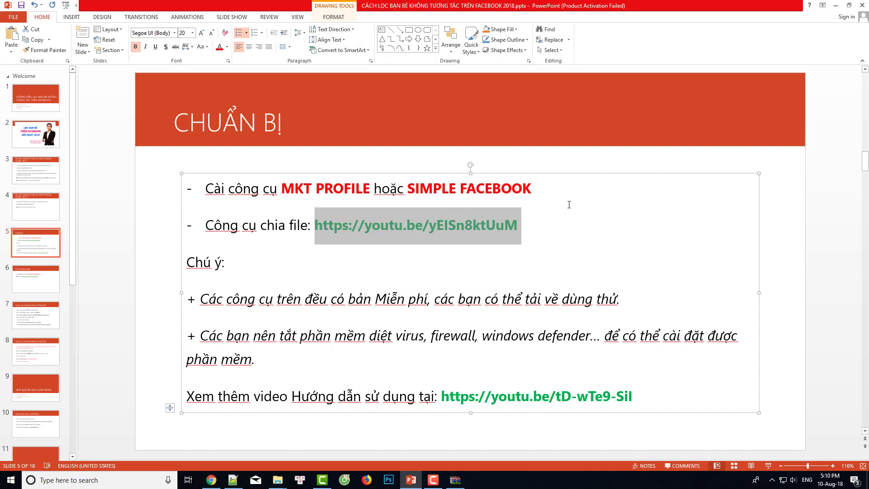
- Switch to Chrome, open the YouTube channel's "Phần mềm ATP Software" playlist and mute the video player
left_click(211, 480)
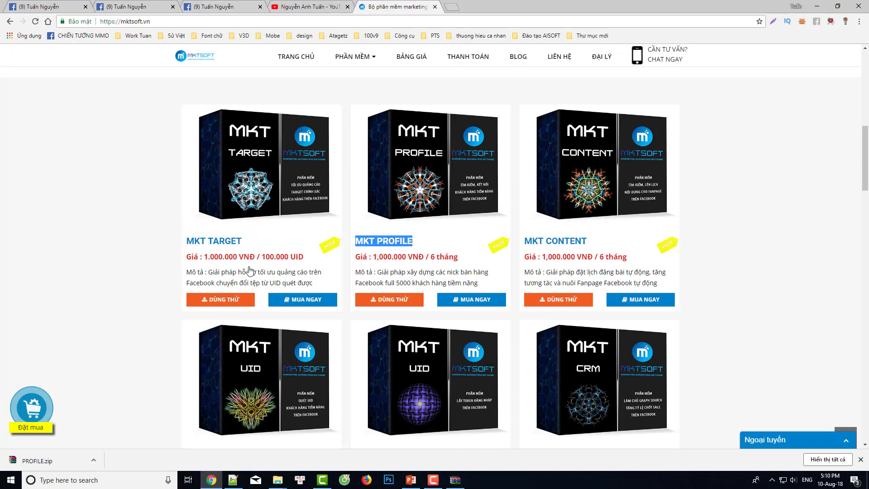
left_click(311, 6)
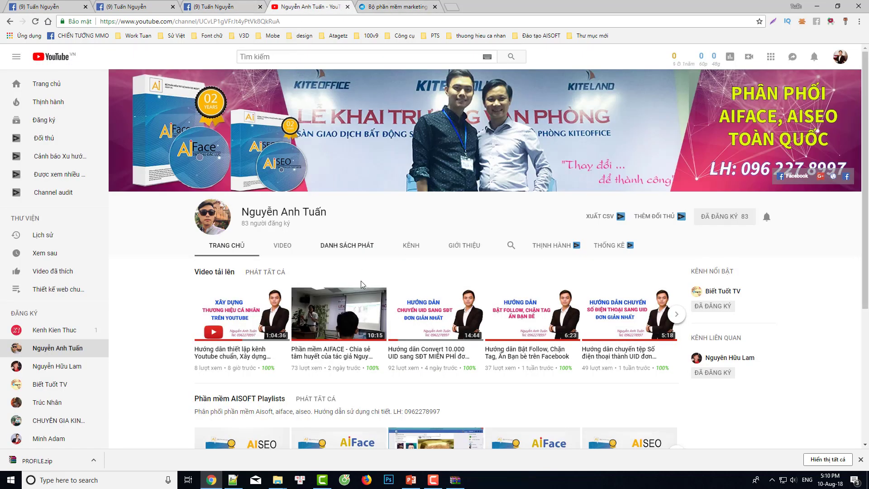
left_click(359, 250)
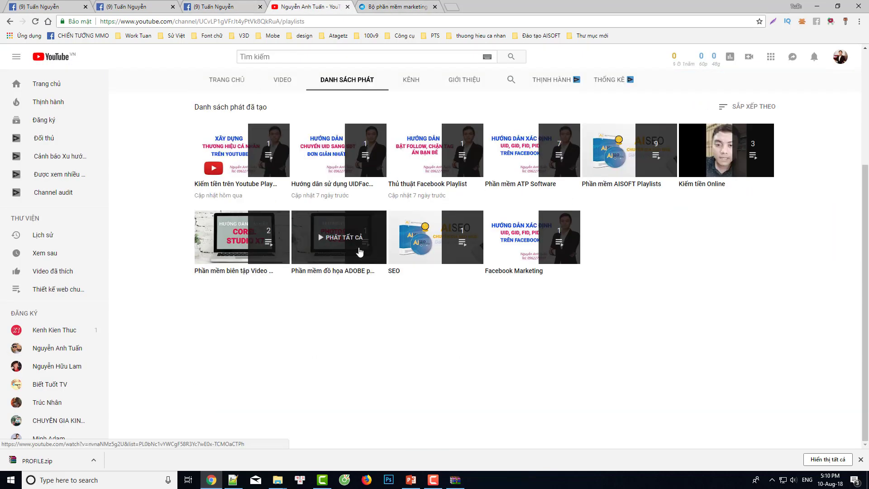
left_click(520, 189)
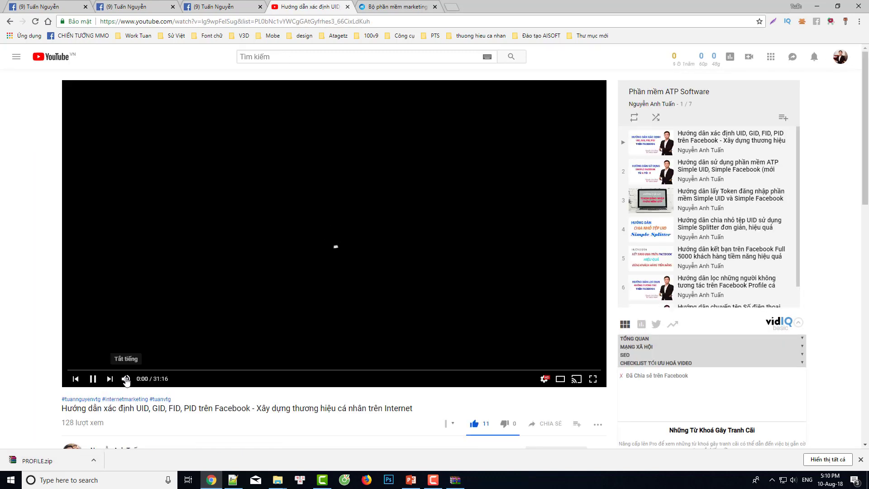
left_click(126, 379)
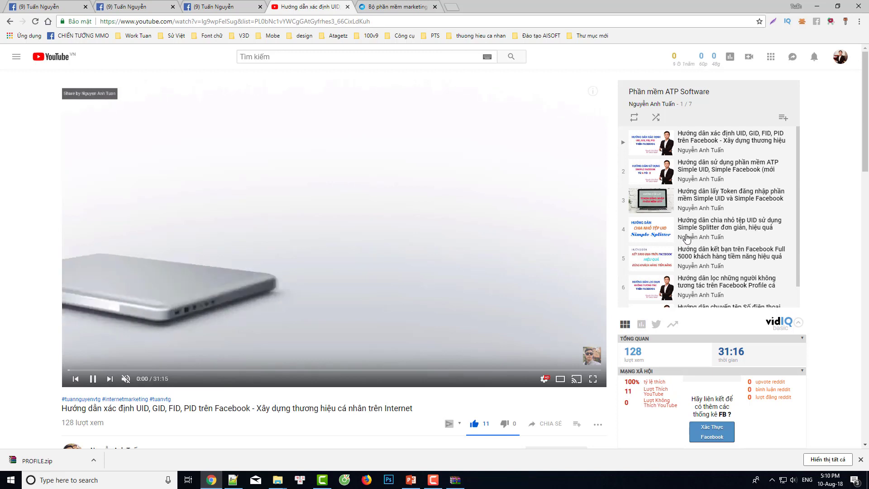
- Open the playlist's video on splitting UID files with Simple Splitter and check the links in its description
left_click(738, 231)
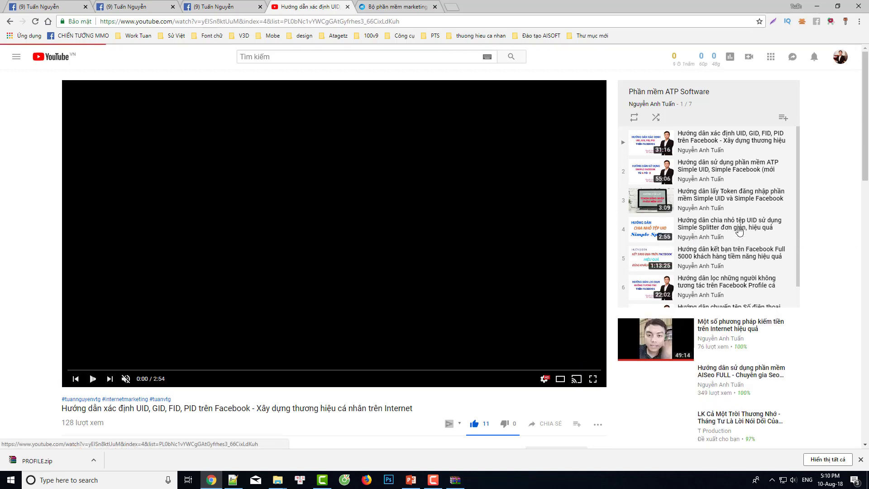
scroll(171, 392, "down", 2)
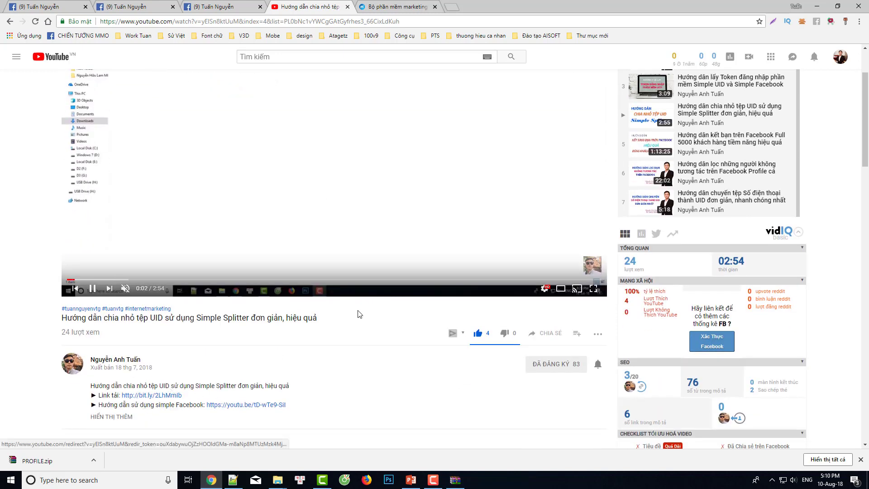
scroll(394, 214, "up", 2)
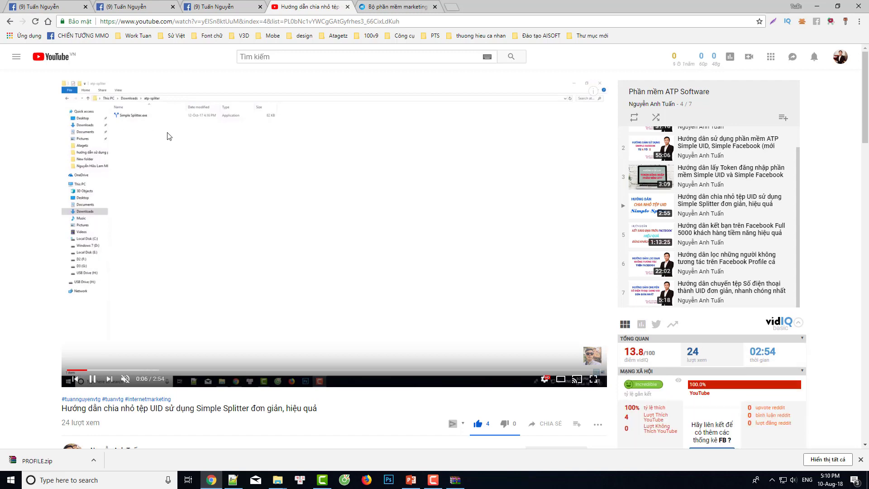
left_click(207, 168)
left_click(204, 167)
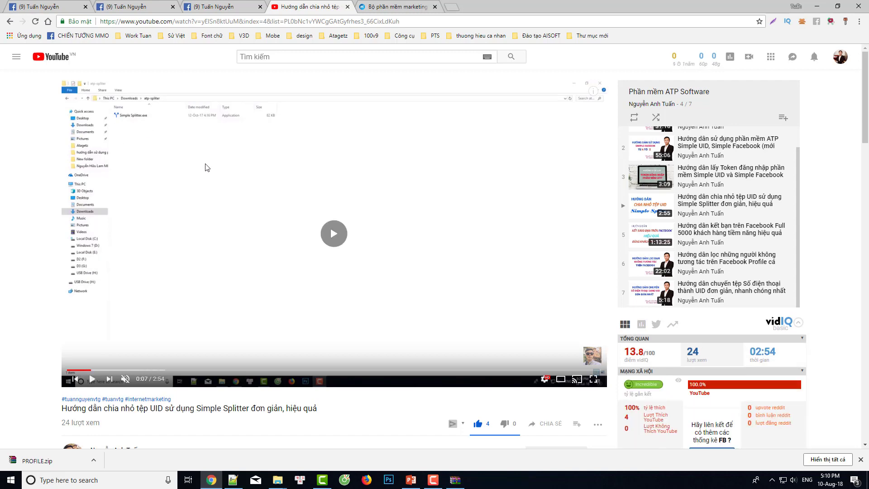
key("alt+Tab")
left_click(210, 304)
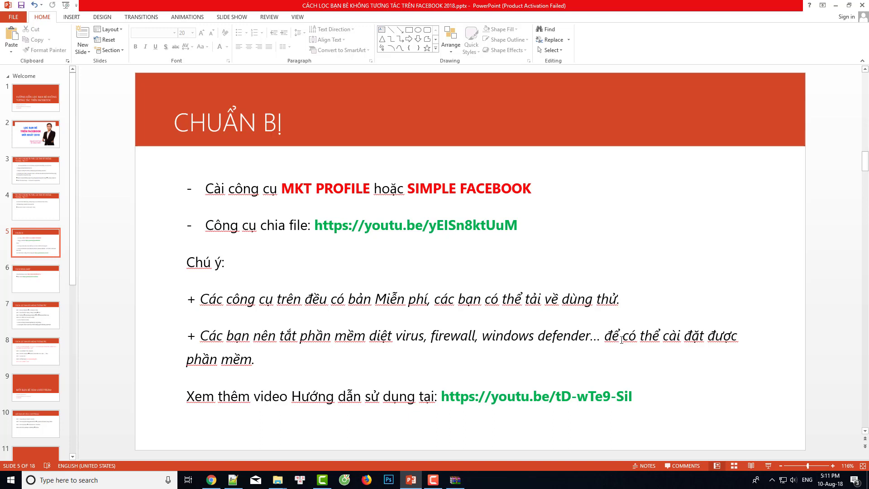
left_click(407, 359)
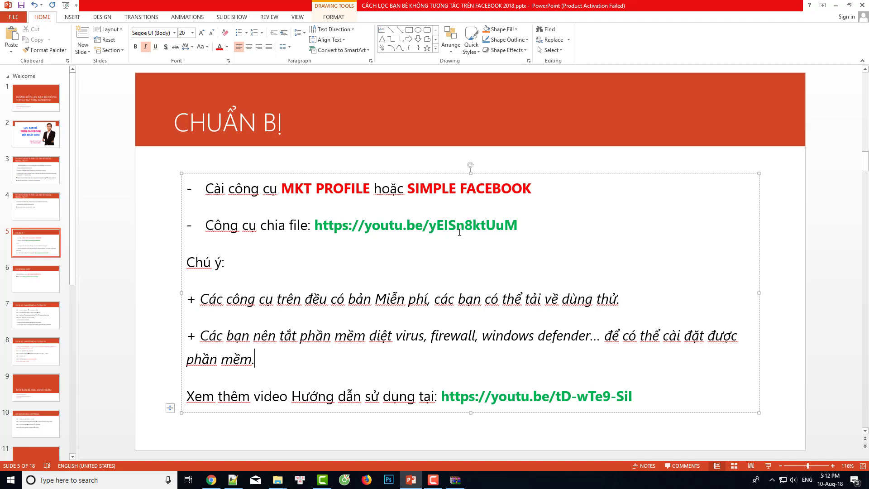
double_click(508, 390)
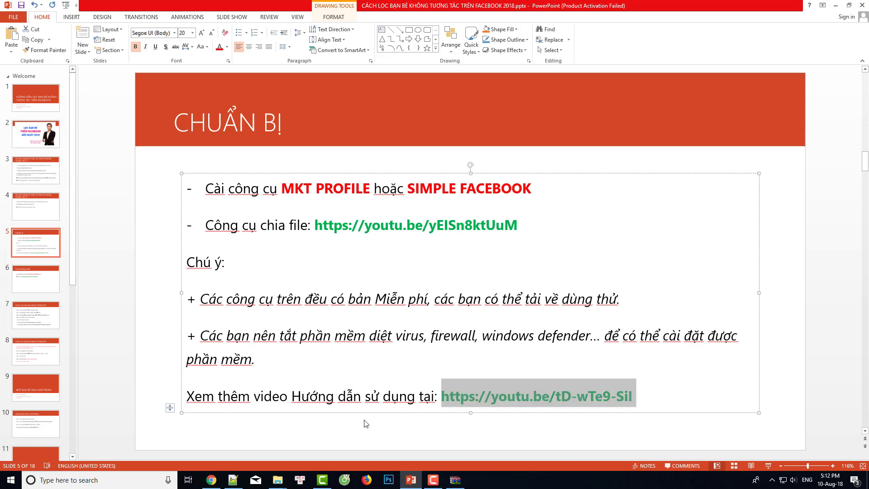
left_click(448, 397)
left_click_drag(444, 396, 638, 397)
- Switch to Chrome to play the playlist's ATP Simple UID and Simple Facebook guide, and return to the PowerPoint slide
left_click(209, 481)
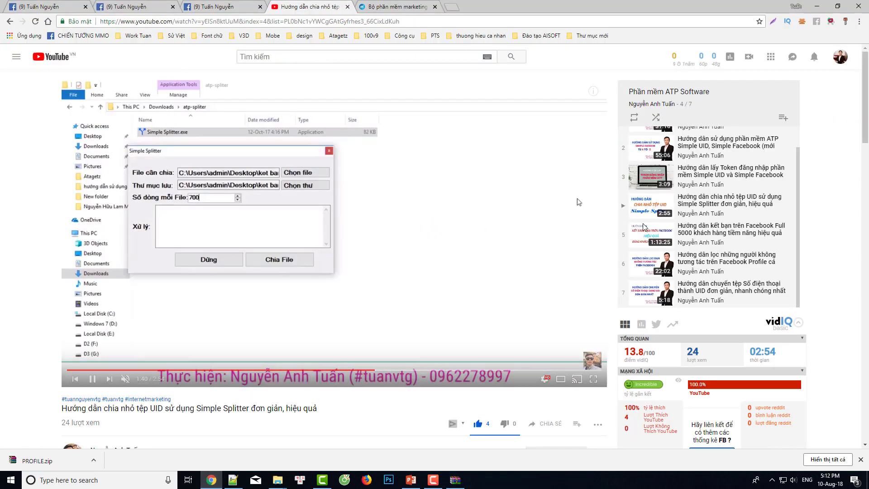
scroll(665, 176, "up", 1)
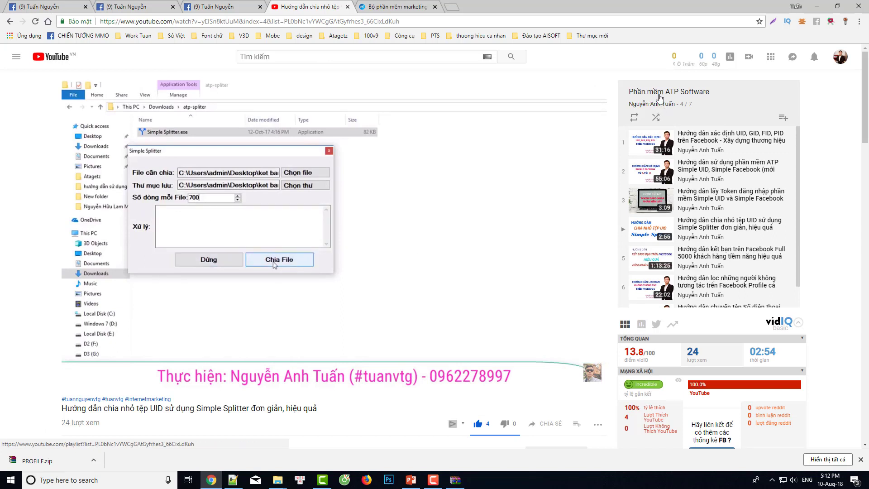
left_click(656, 171)
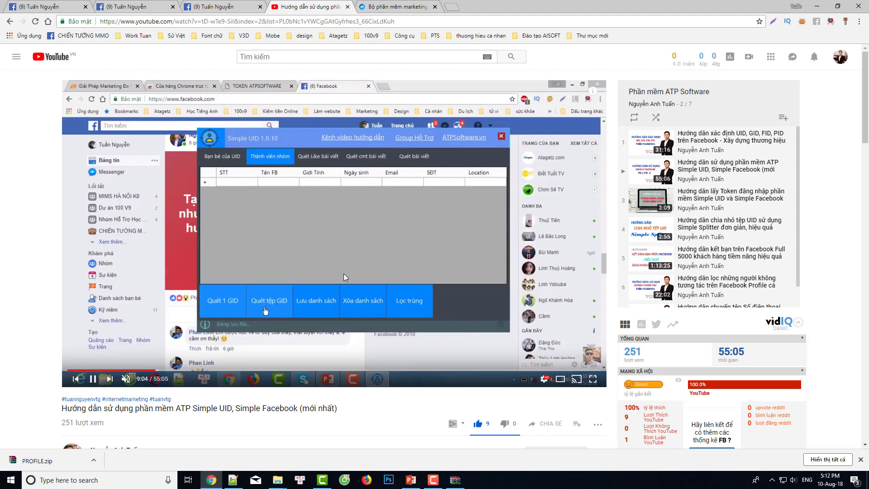
left_click(419, 482)
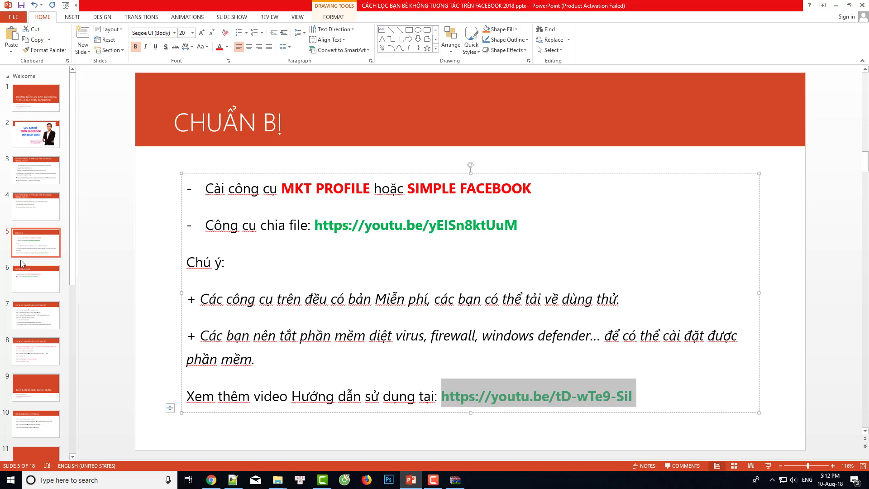
key("Right")
left_click(32, 280)
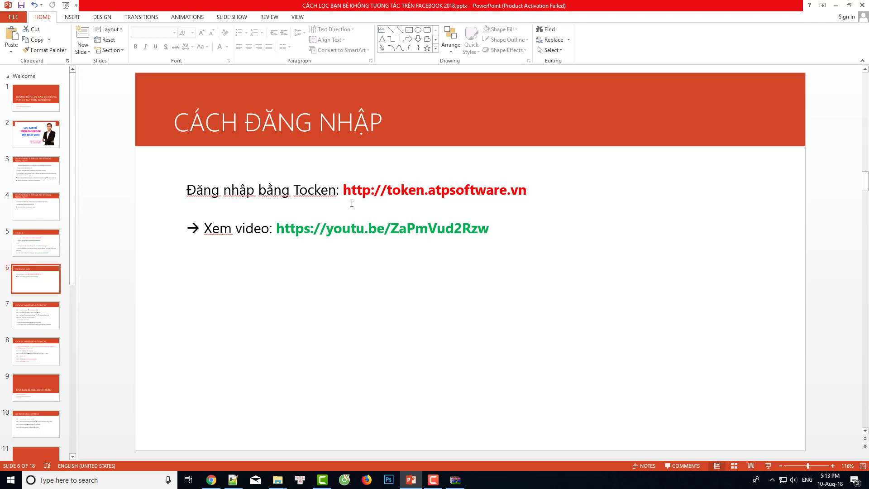
left_click_drag(342, 190, 497, 205)
key("ctrl+c")
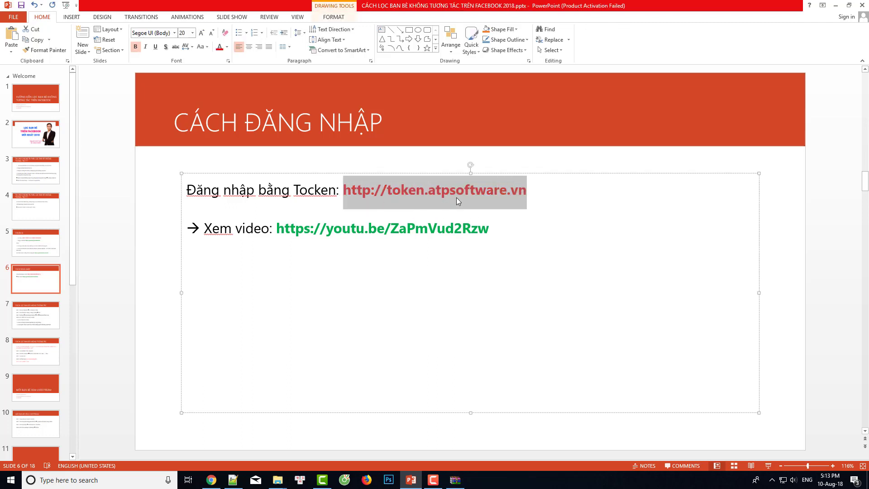
left_click(211, 480)
left_click(458, 7)
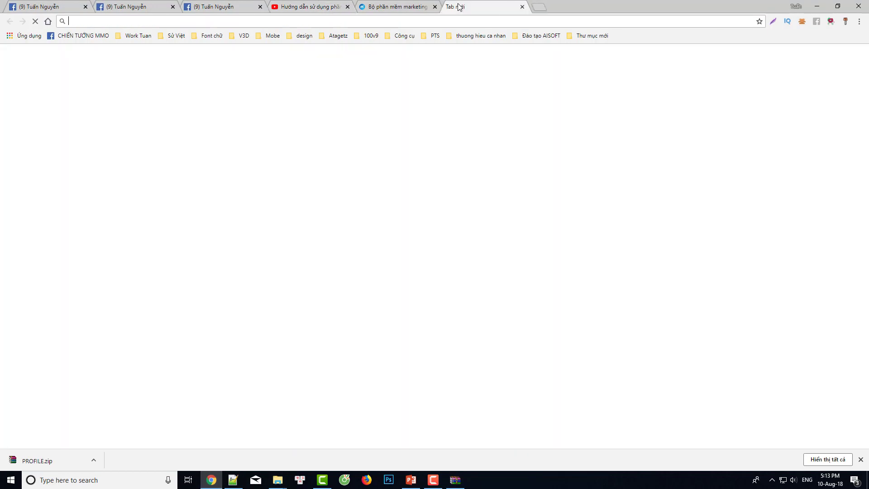
key("ctrl+v")
key("Return")
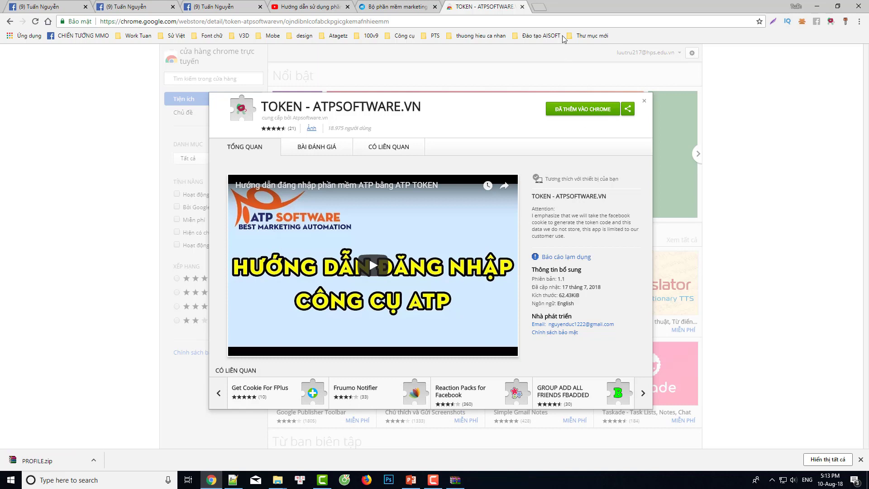
- Open token.mktsoft.vn in another new tab to show the MKT - TOKEN extension page
left_click(537, 7)
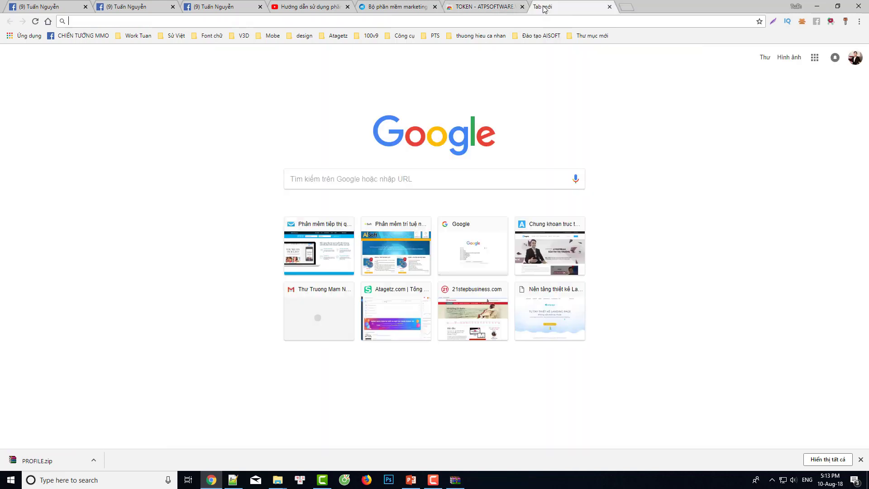
type("to")
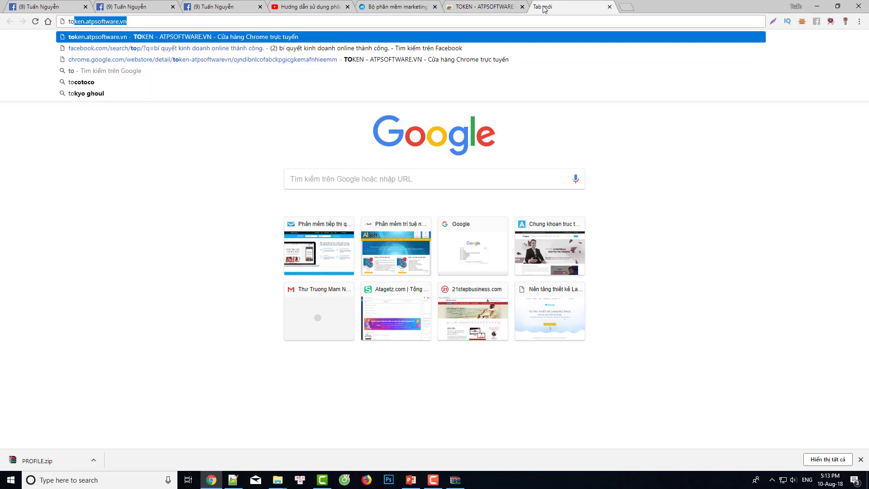
type("ken.m")
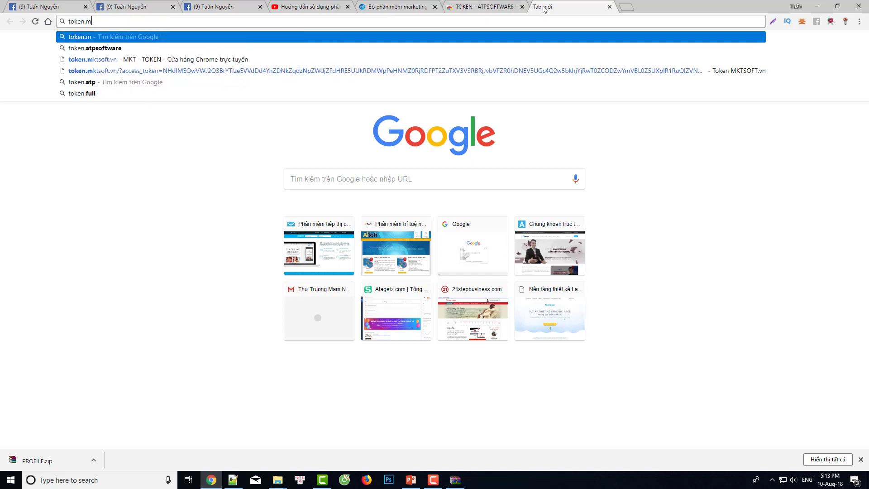
type("kt")
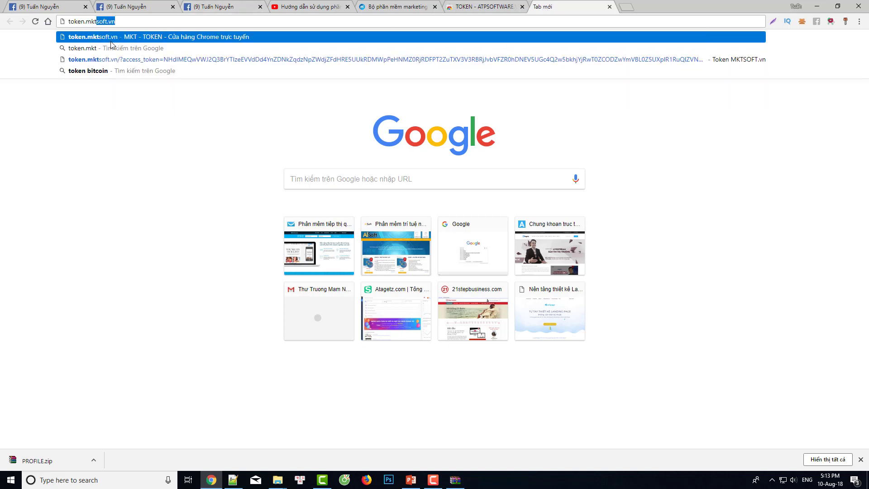
key("Return")
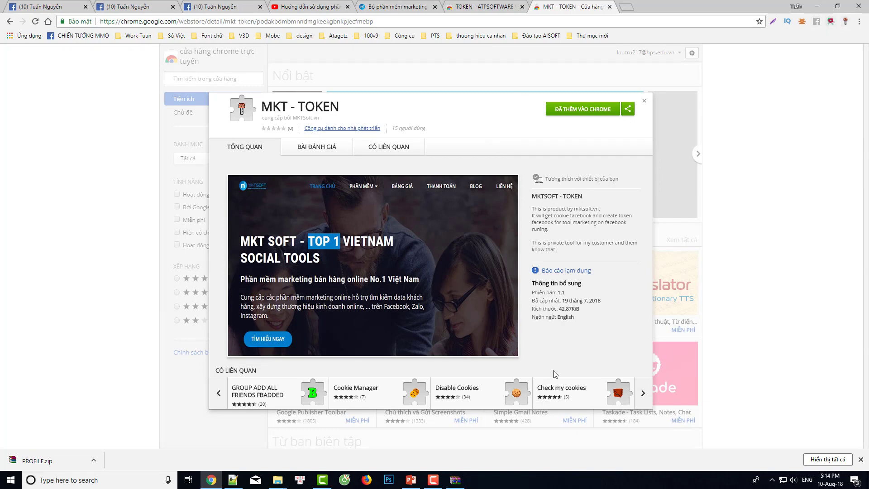
- Switch to PowerPoint, put the slide 6 token link on its own "+" line and paste a copy on a second "+" line below
left_click(410, 479)
key("Return")
key("Return")
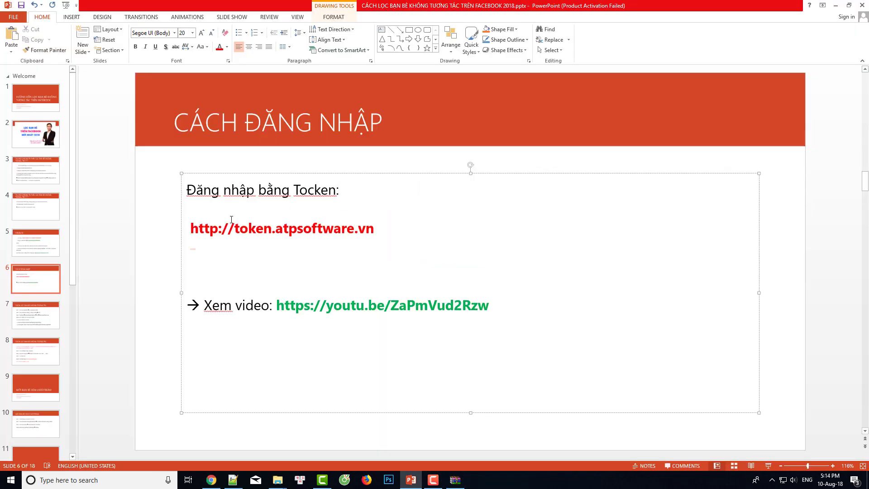
type("+")
key("Down")
key("Down")
type("+")
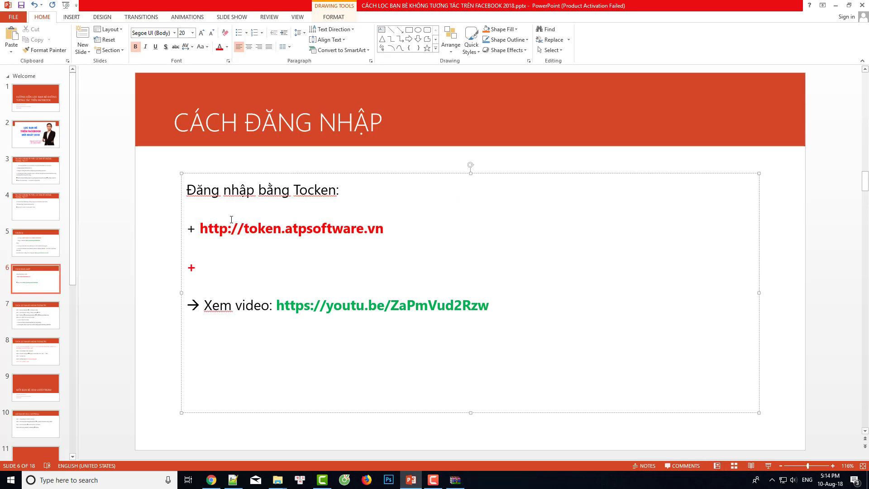
key("ctrl+v")
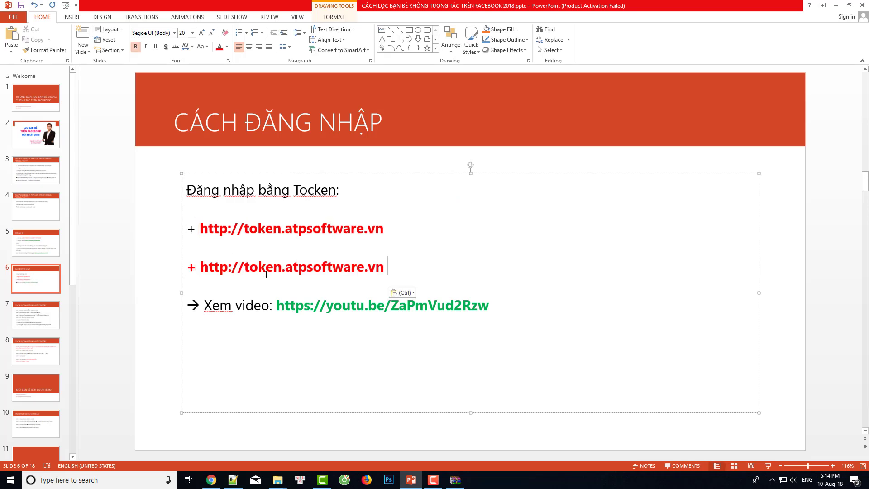
left_click_drag(285, 263, 363, 270)
type("mkt")
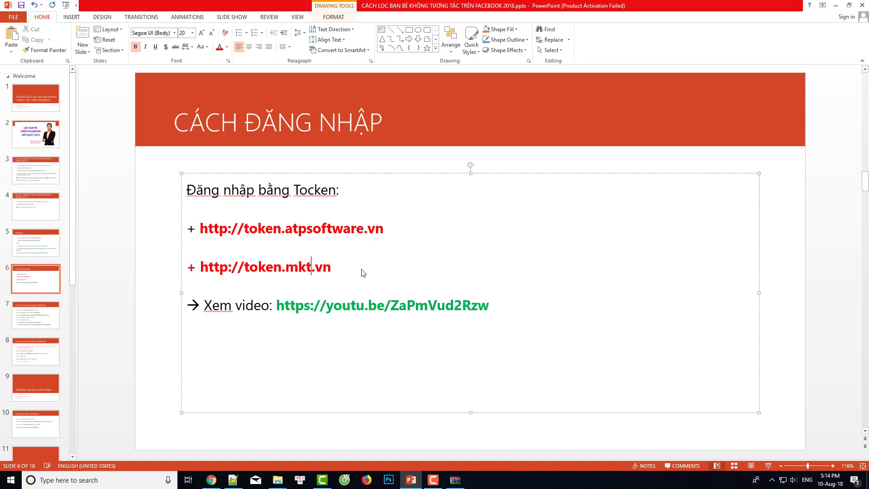
type("soft")
left_click(190, 267)
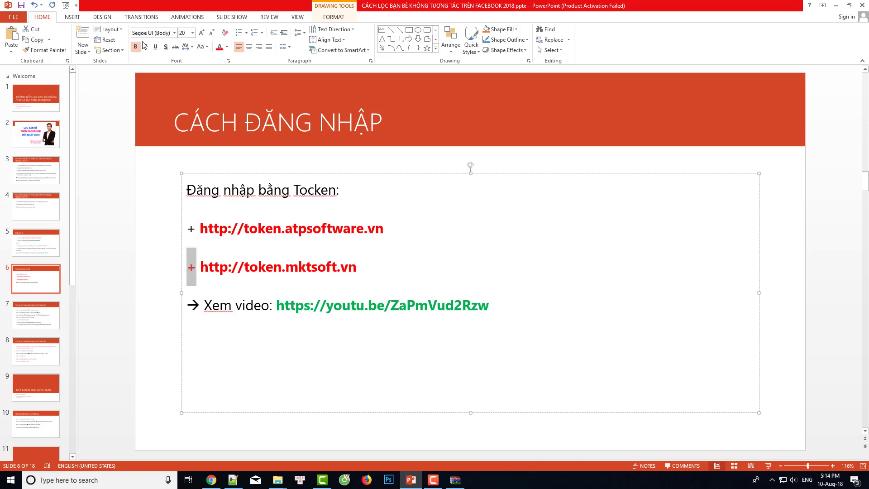
left_click(227, 47)
left_click(228, 68)
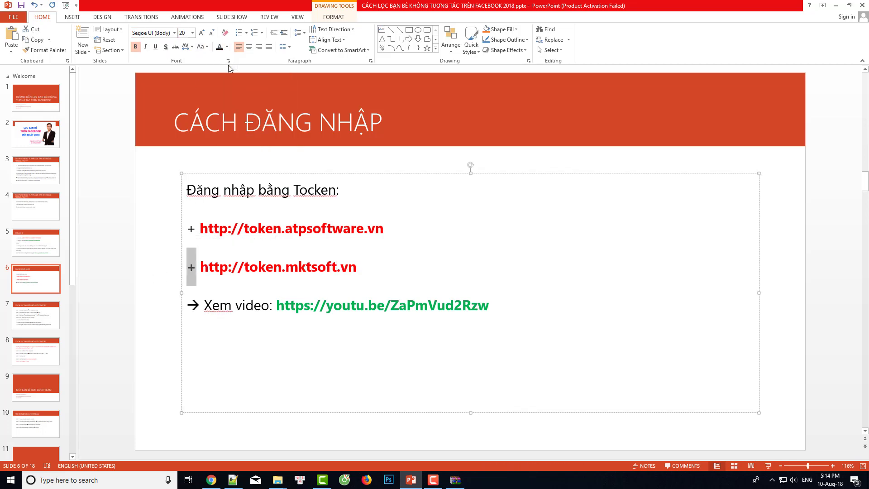
left_click(330, 268)
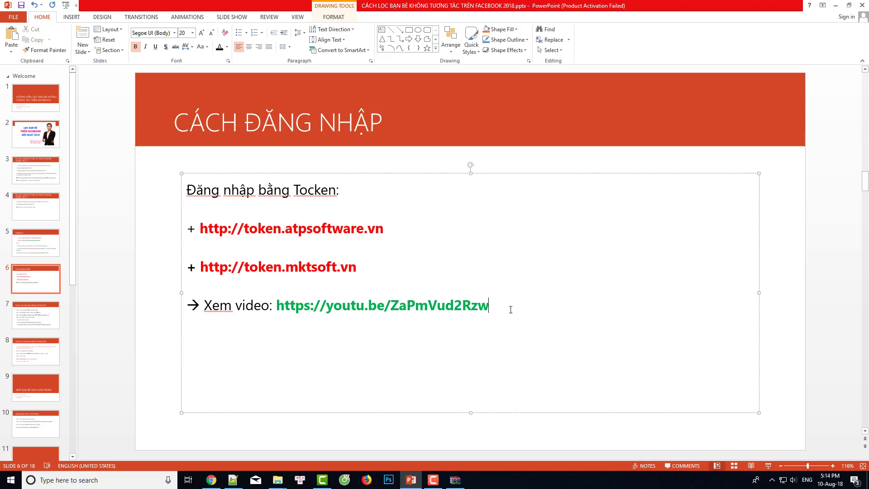
- Highlight the slide's video link, show the playlist's token login video in Chrome, and return to the PowerPoint slide
left_click_drag(510, 310, 277, 306)
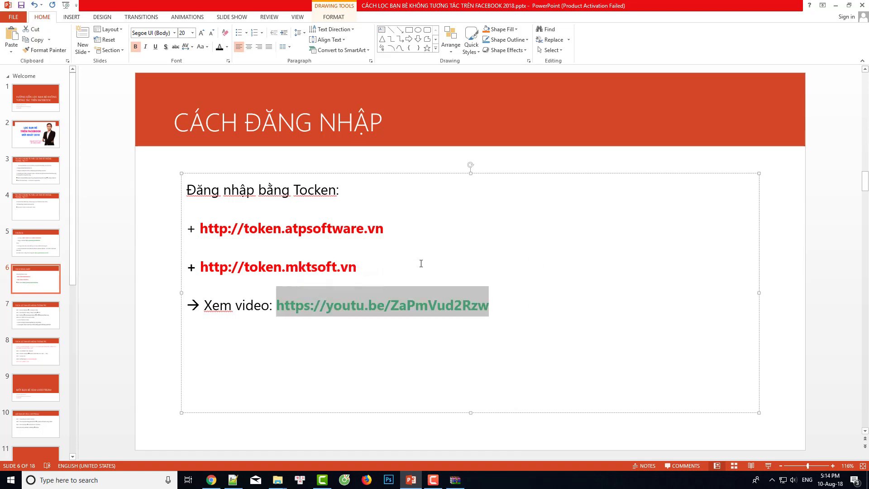
key("alt+Tab")
left_click(322, 6)
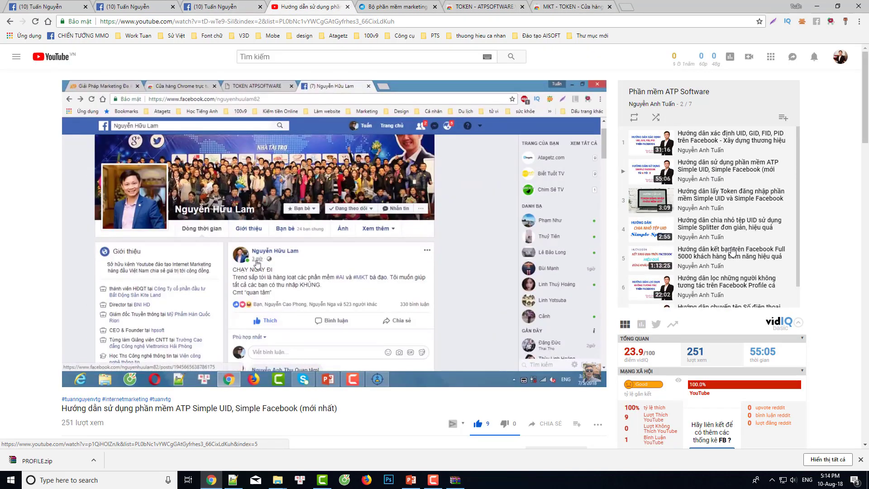
left_click(716, 199)
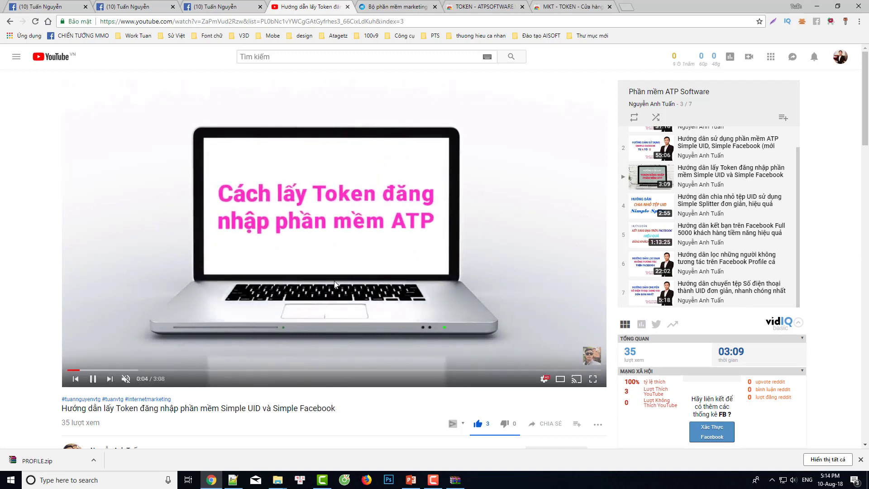
left_click(348, 272)
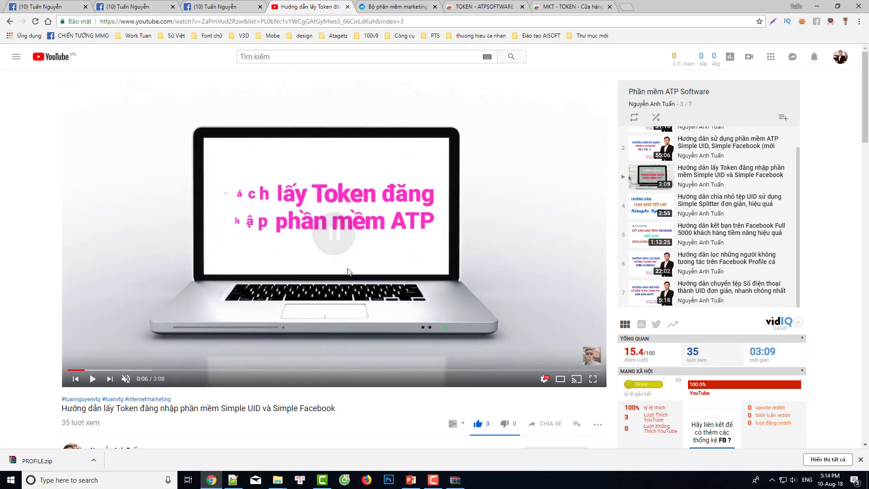
left_click(411, 480)
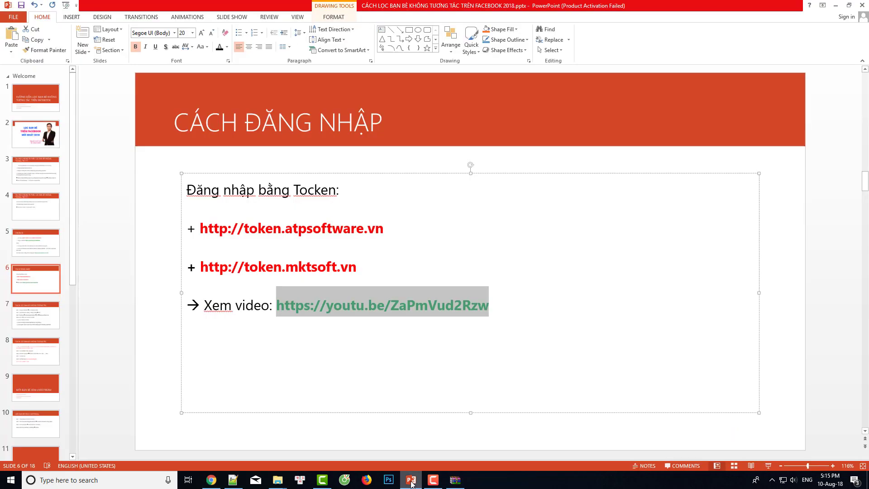
left_click(395, 432)
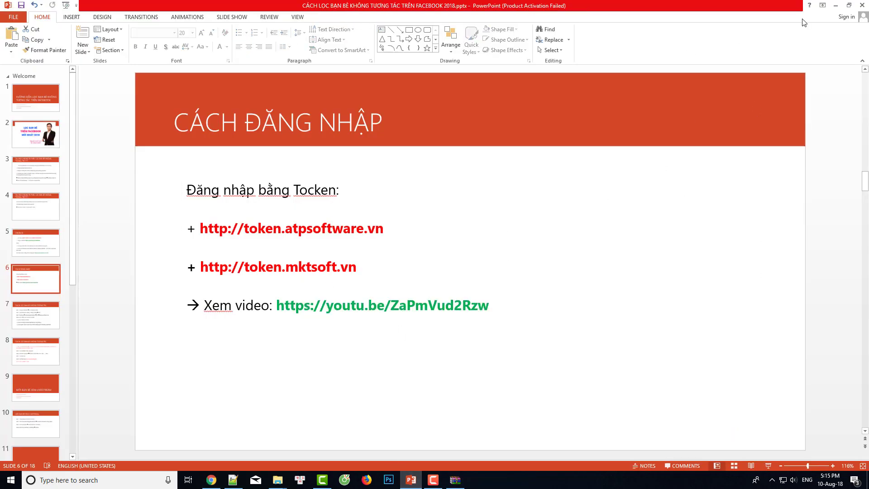
- Minimise PowerPoint, launch Simple Facebook from the desktop and open its token login prompt
left_click(835, 5)
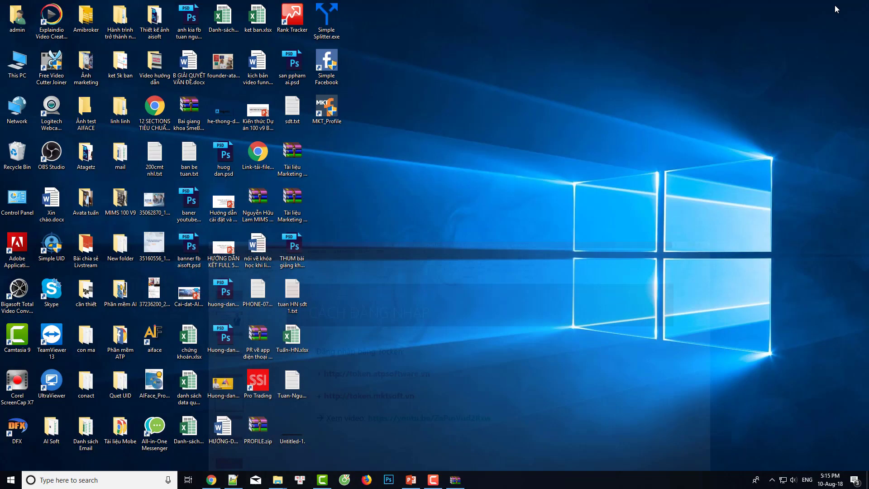
double_click(329, 79)
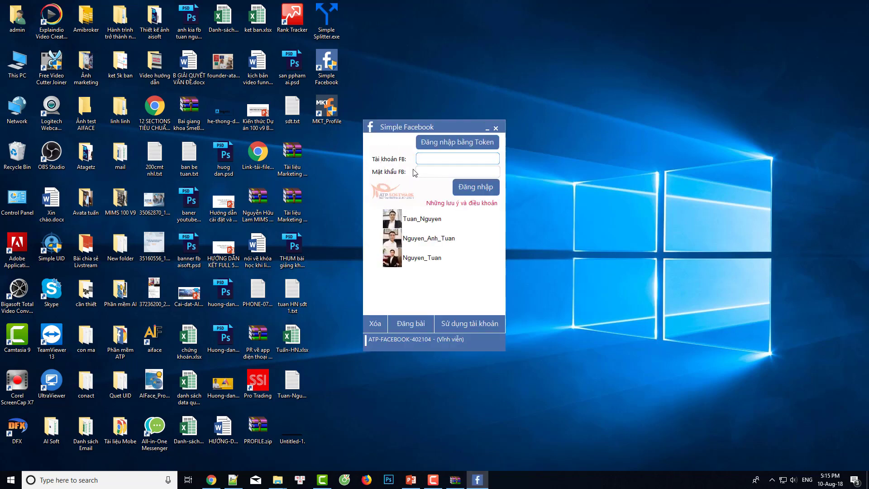
left_click(440, 173)
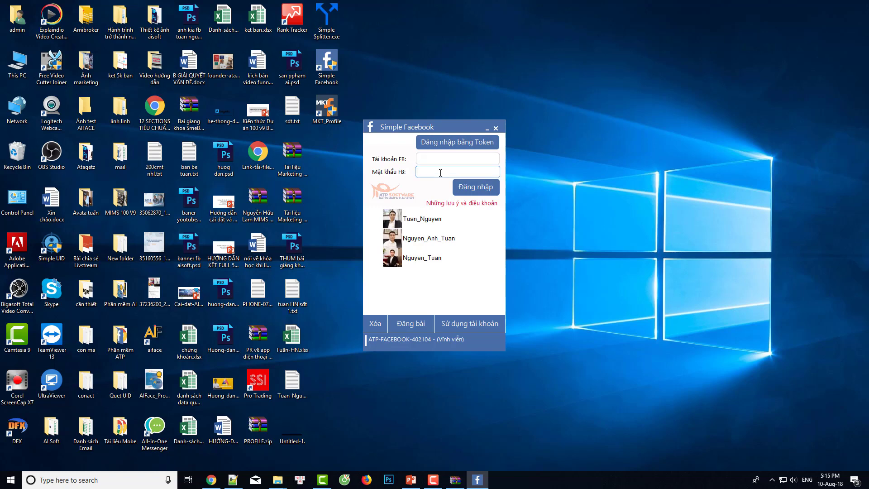
left_click(452, 149)
left_click_drag(441, 209, 447, 176)
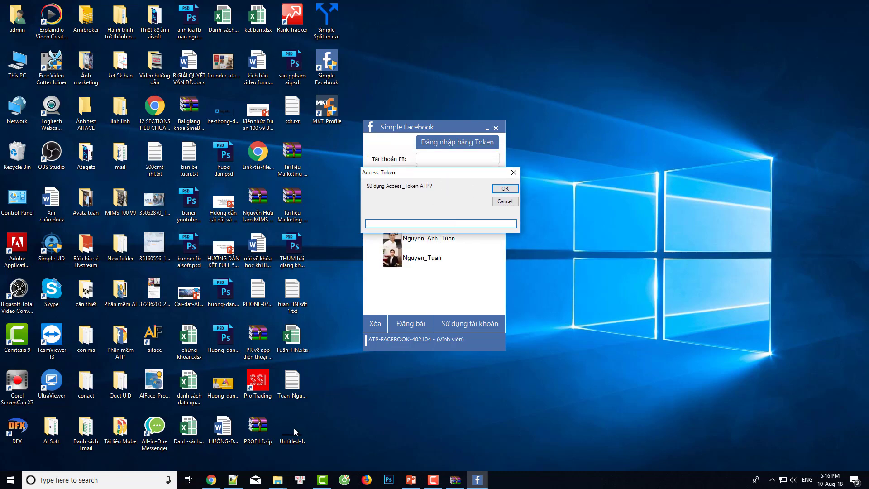
- Switch to Chrome, open the logged-in Facebook profile and get its access token with the TOKEN - ATPSOFTWARE.VN extension
left_click(211, 479)
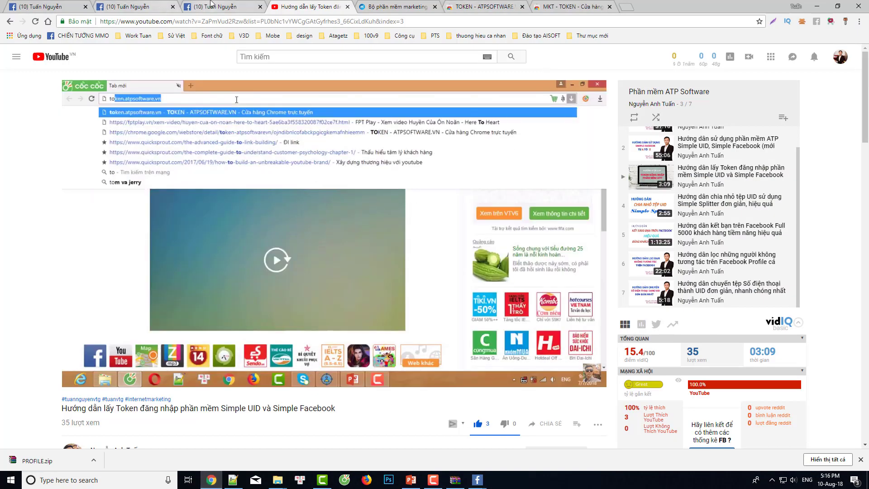
left_click(256, 3)
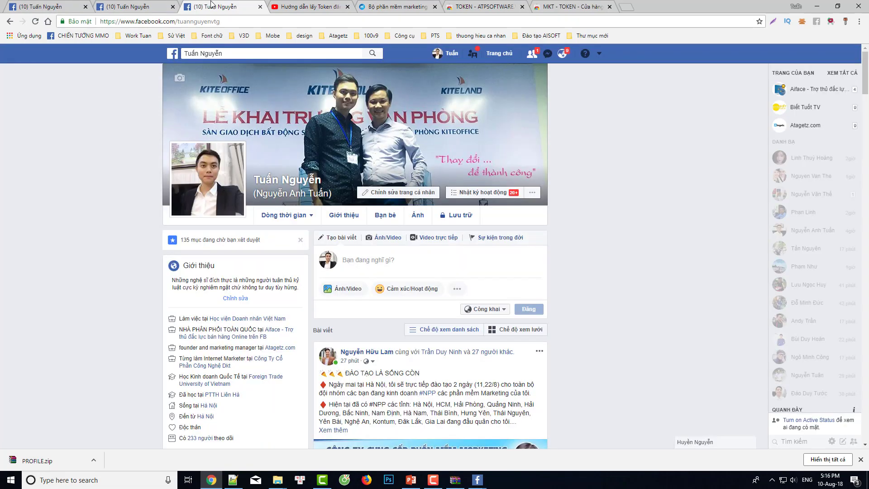
left_click(196, 22)
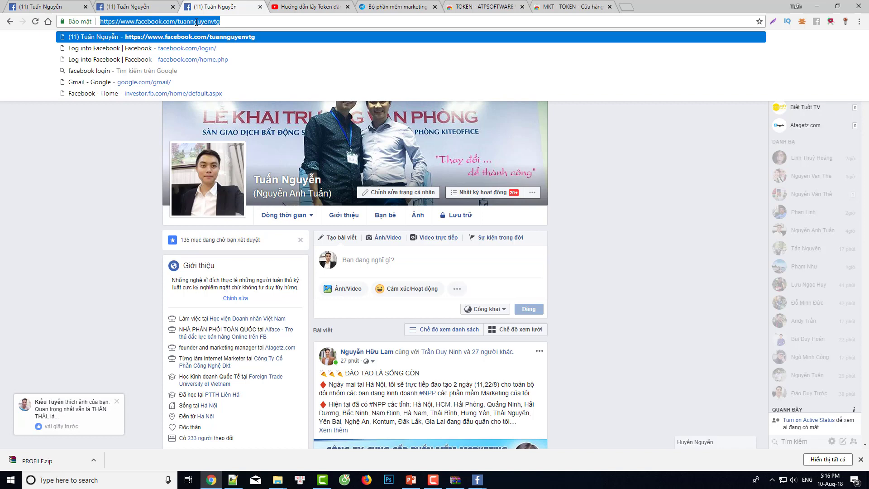
left_click(94, 165)
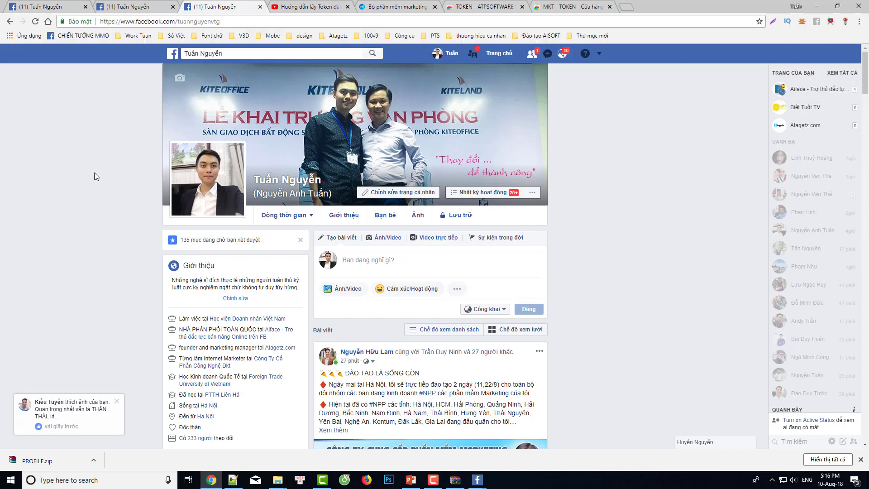
left_click(830, 21)
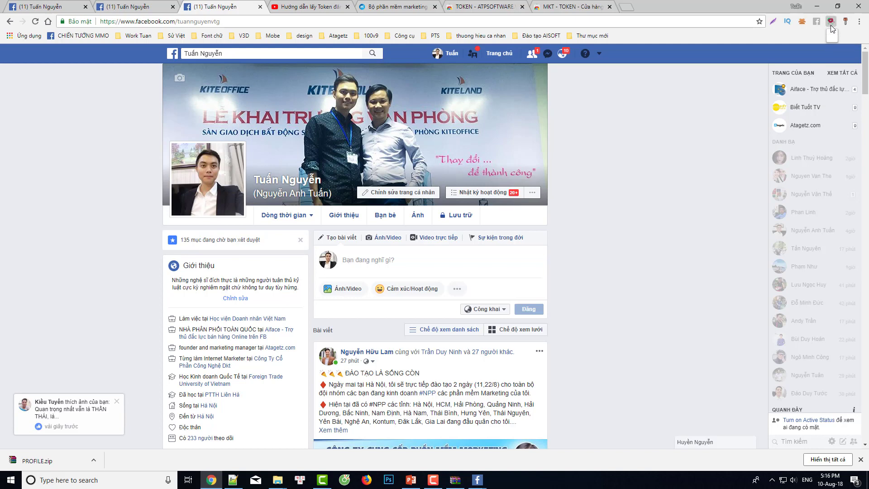
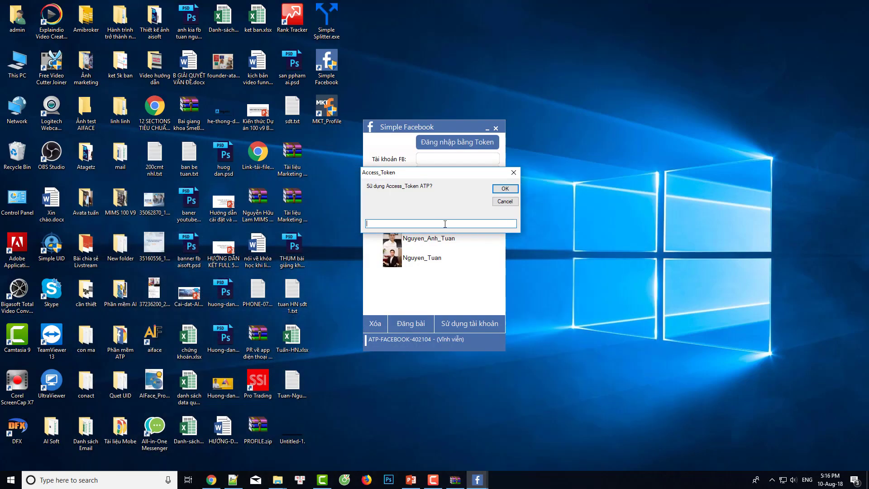
- Paste the access token to log the account into Simple Facebook, and delete the first entry in the account list
key("ctrl+v")
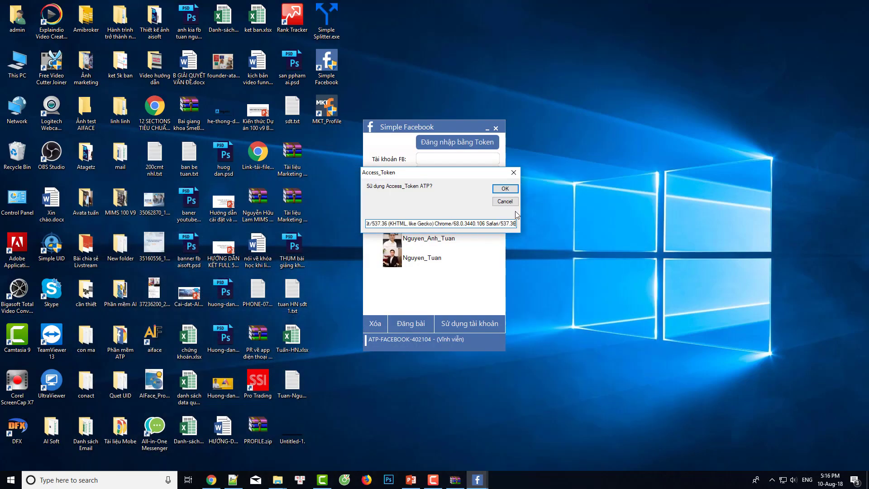
left_click(512, 189)
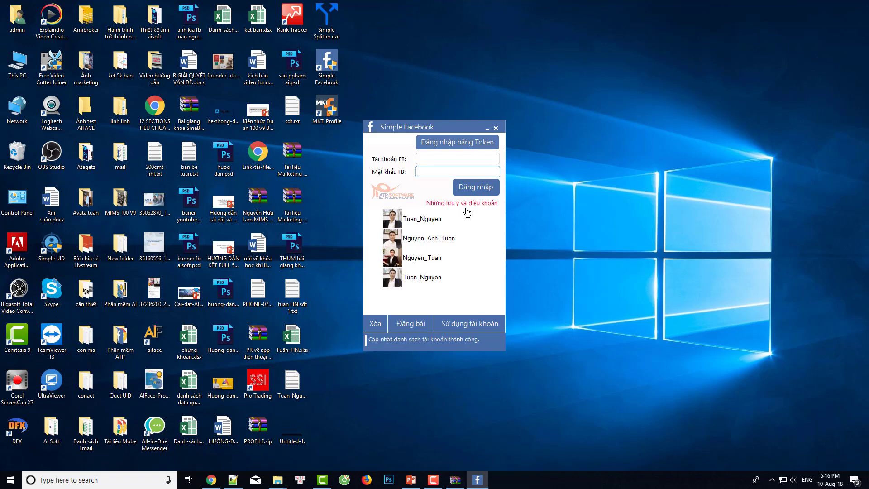
left_click(421, 219)
left_click(374, 323)
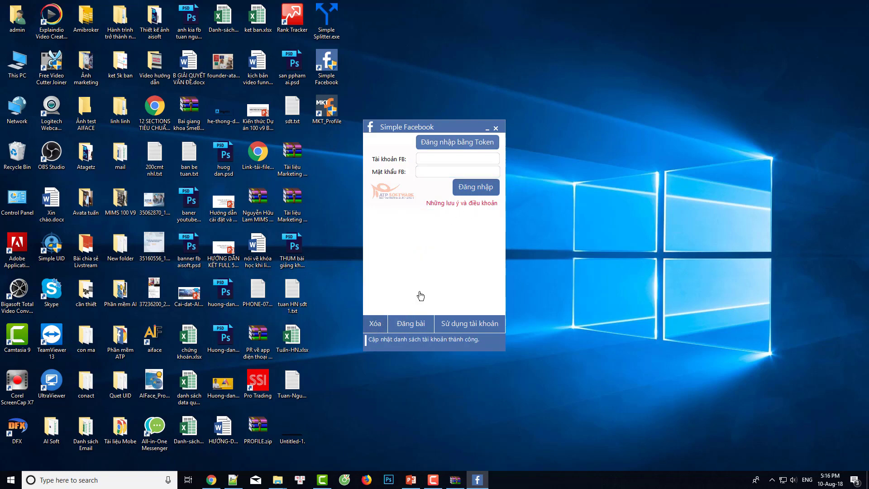
- Select the third account in Simple Facebook, open its account management window and move it higher on the screen
left_click(392, 257)
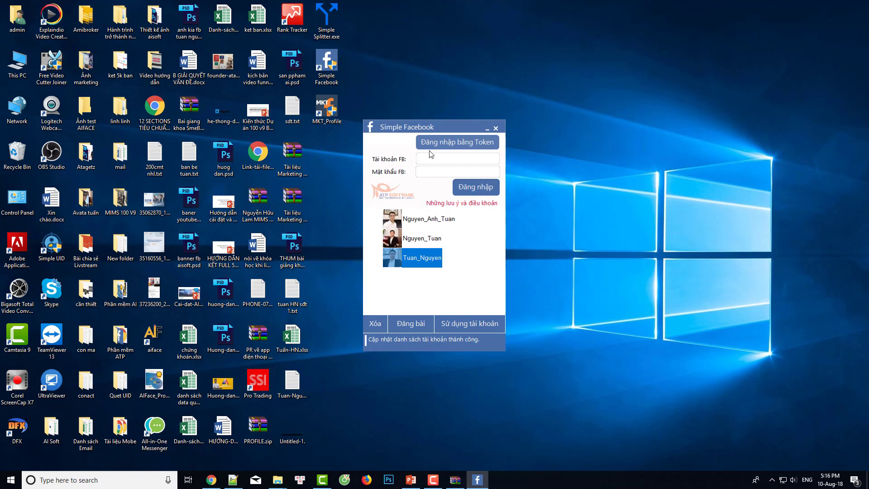
left_click_drag(431, 129, 429, 67)
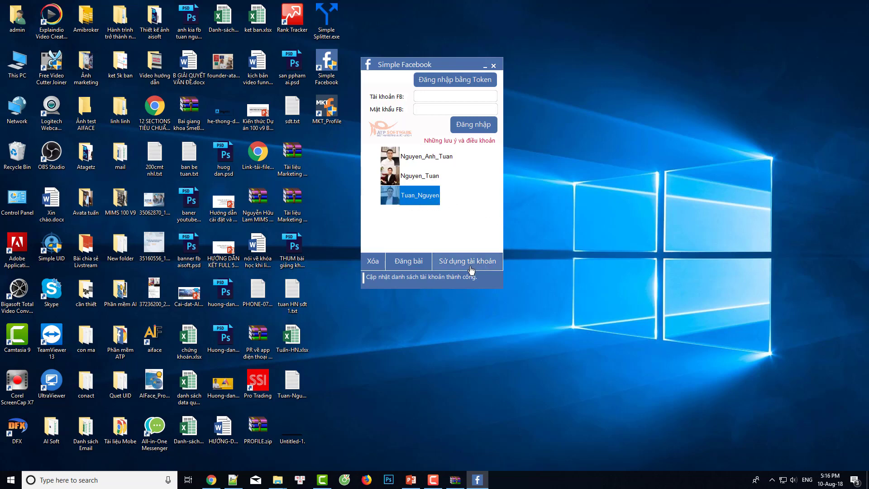
left_click(457, 269)
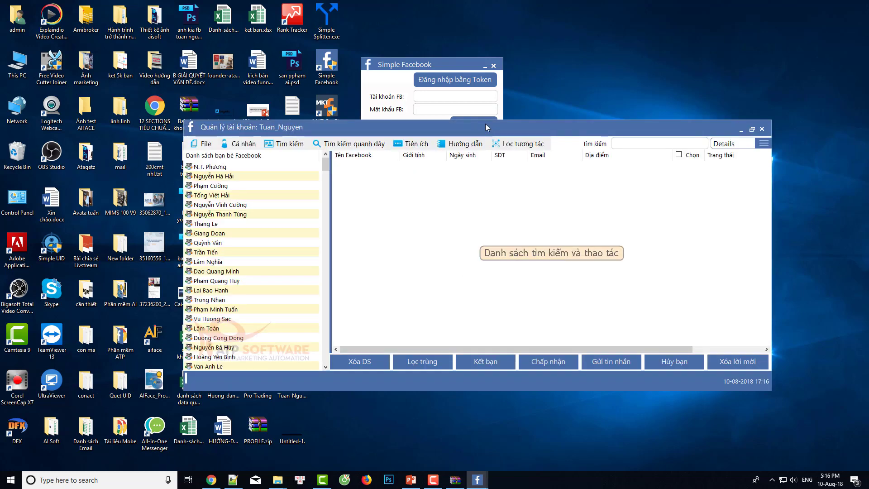
left_click_drag(486, 127, 448, 66)
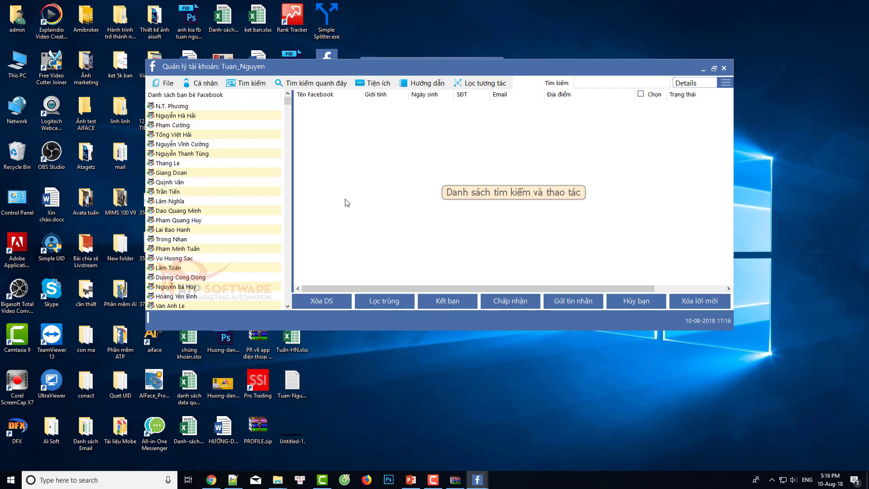
- Switch to Chrome, play the playlist's usage tutorial for Simple UID and Simple Facebook, and minimise the browser
left_click(210, 479)
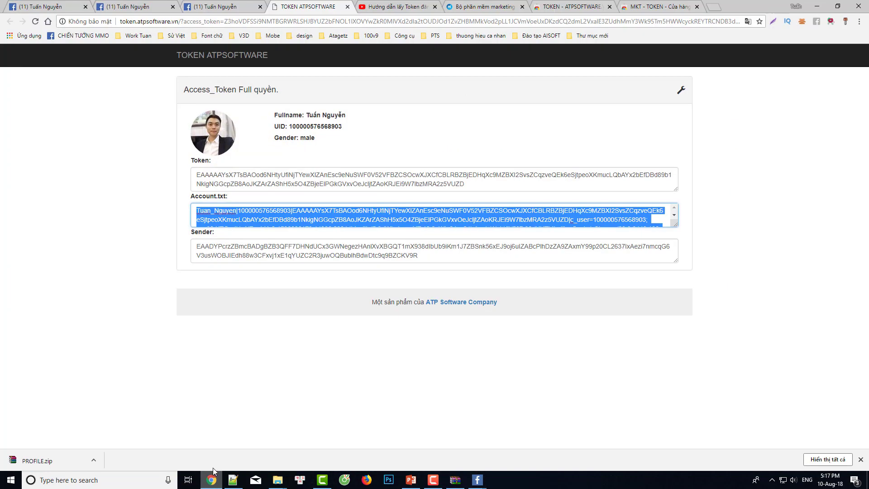
left_click(393, 6)
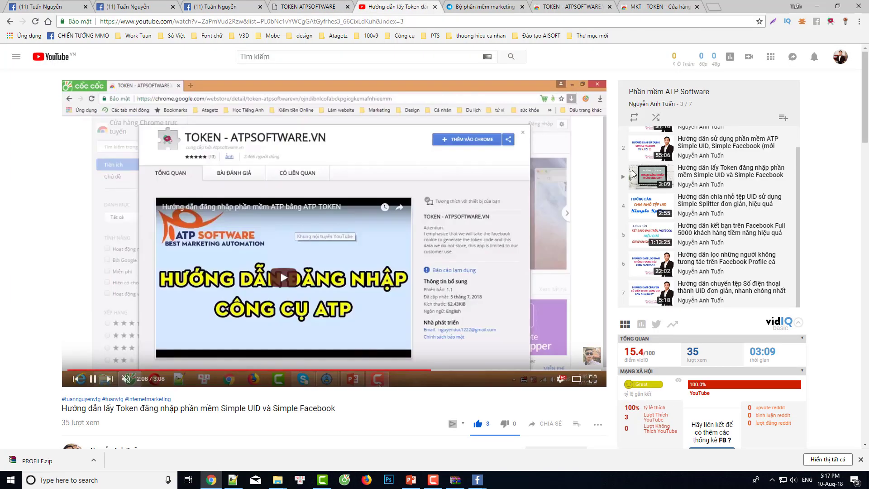
left_click(725, 147)
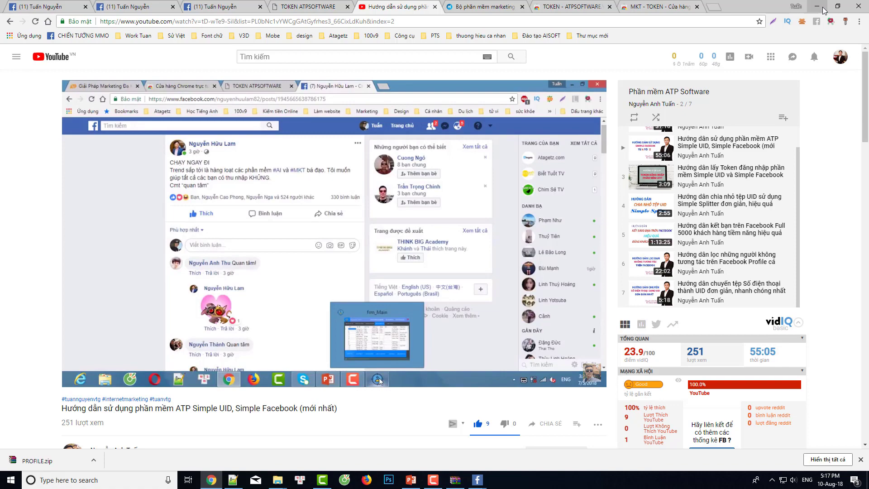
left_click(817, 7)
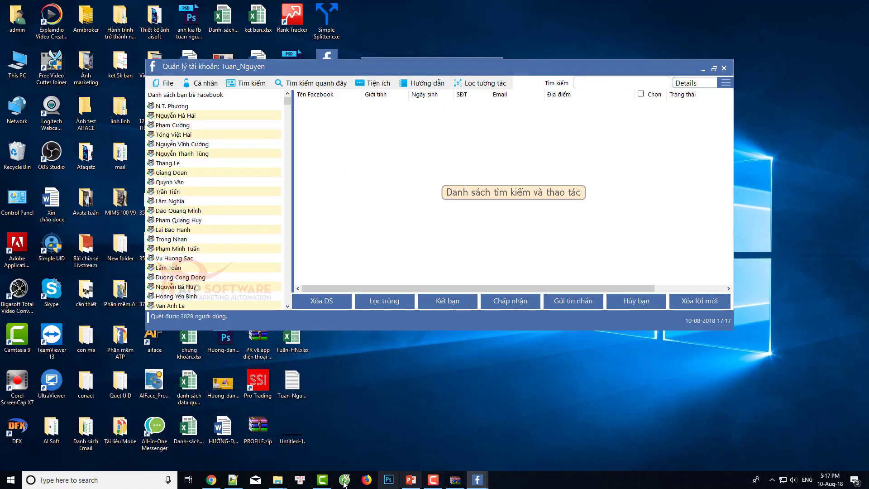
left_click(411, 480)
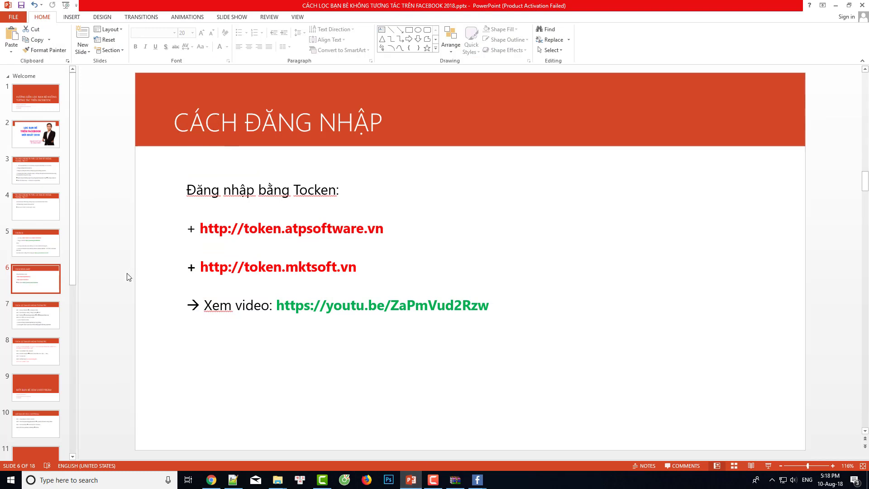
left_click(49, 318)
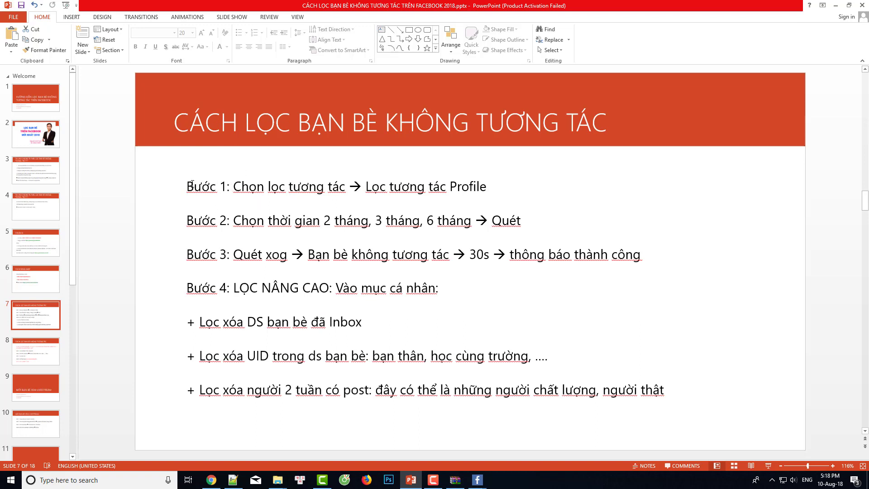
left_click_drag(191, 184, 483, 183)
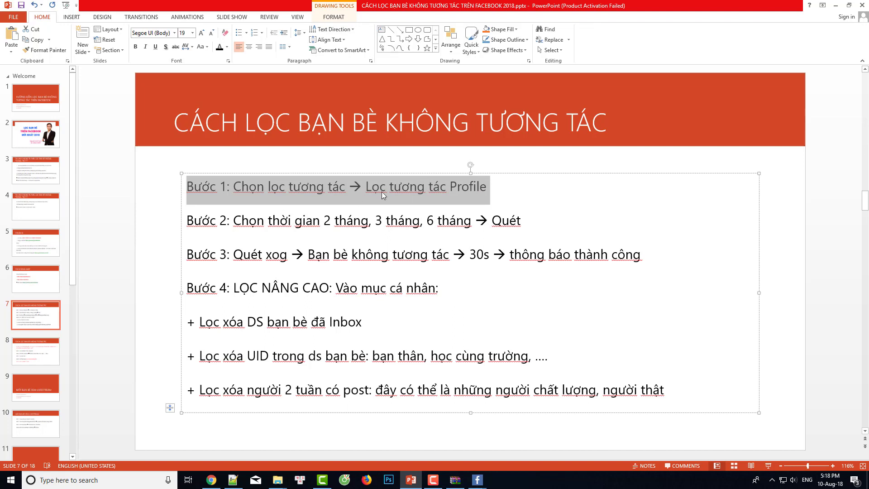
key("End")
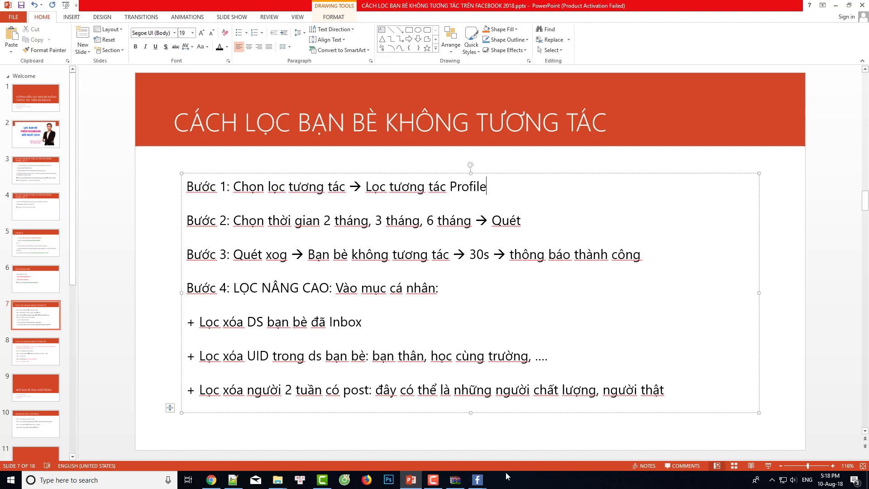
left_click(477, 480)
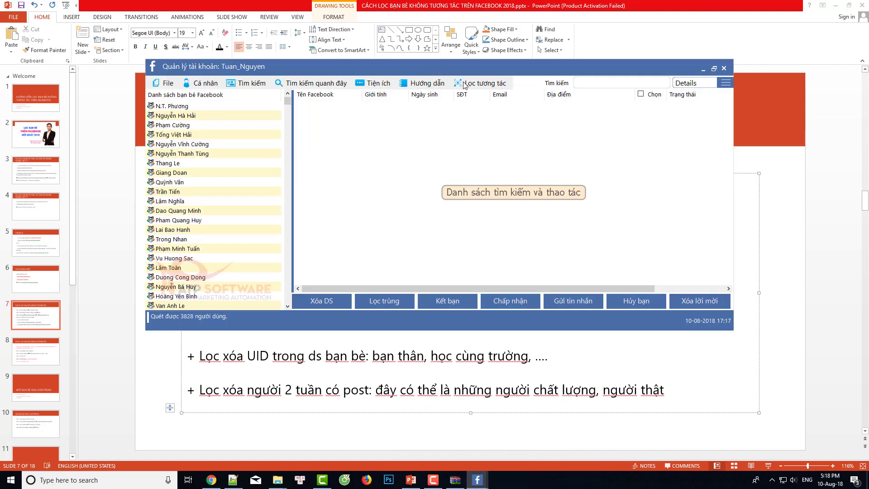
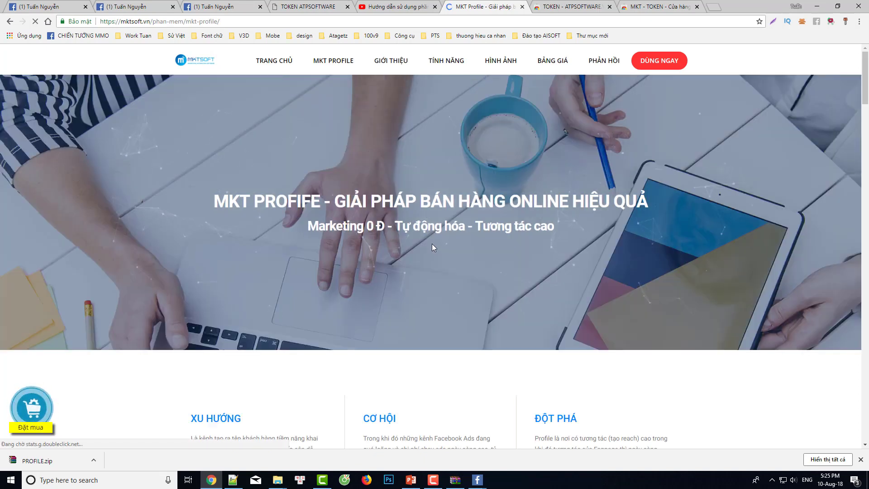
- Review the MKT Profile web page, from its introduction and target users to its highlighted features
scroll(433, 254, "down", 2)
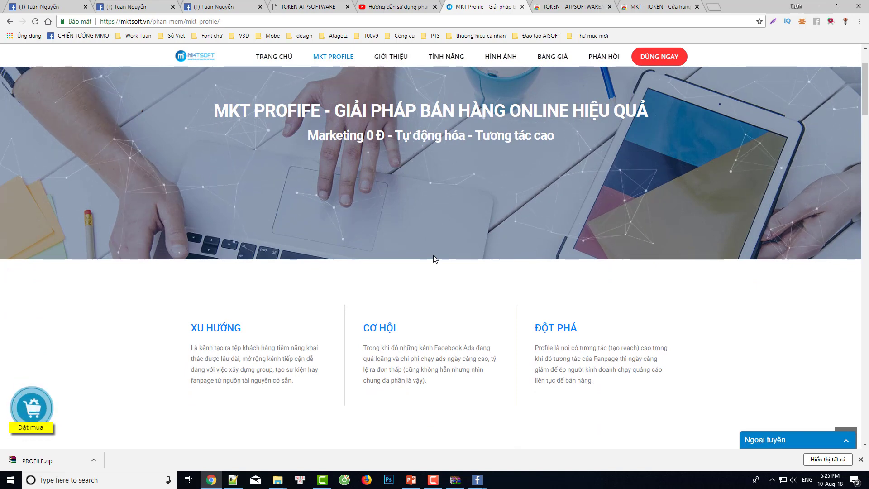
scroll(433, 259, "down", 1)
scroll(433, 259, "down", 3)
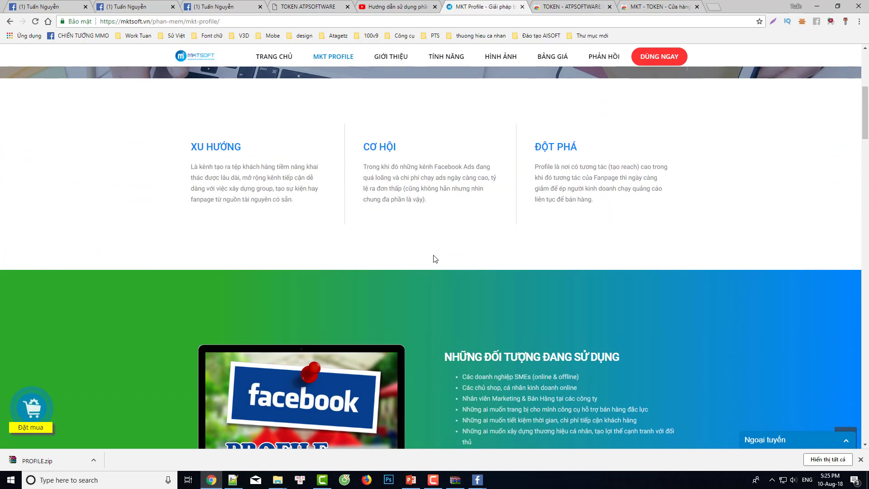
scroll(433, 259, "down", 1)
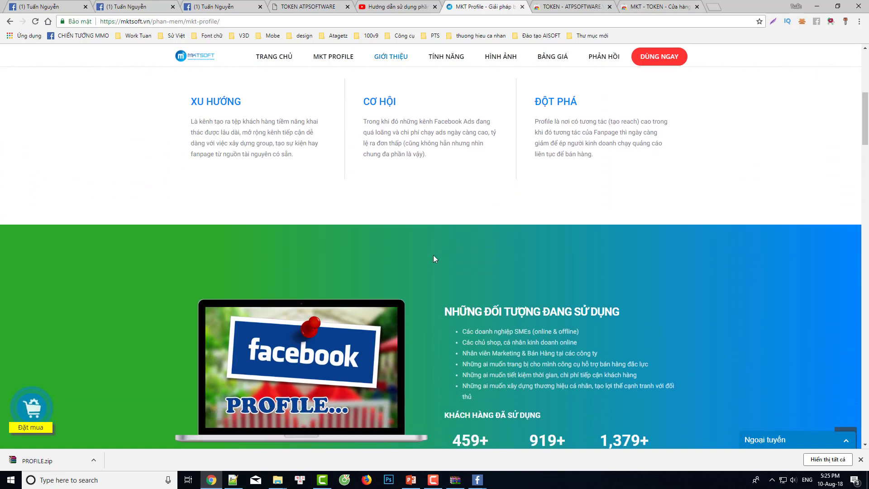
scroll(433, 259, "down", 3)
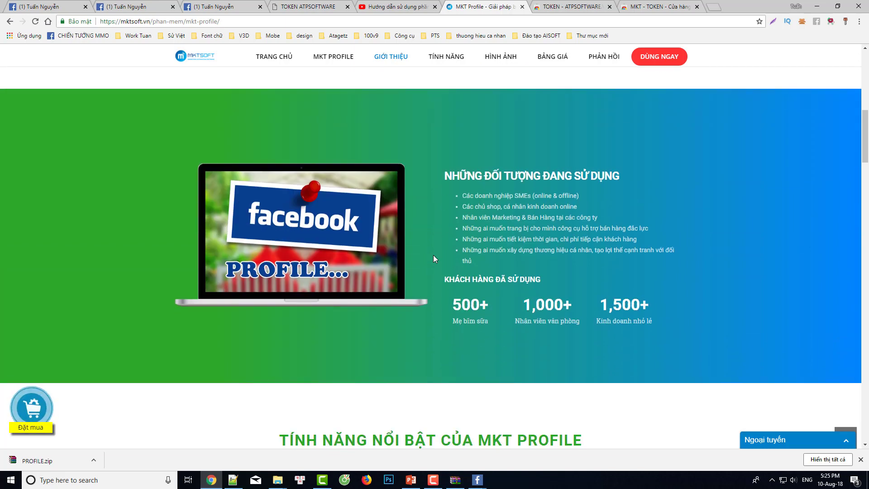
scroll(434, 258, "down", 2)
scroll(433, 259, "down", 5)
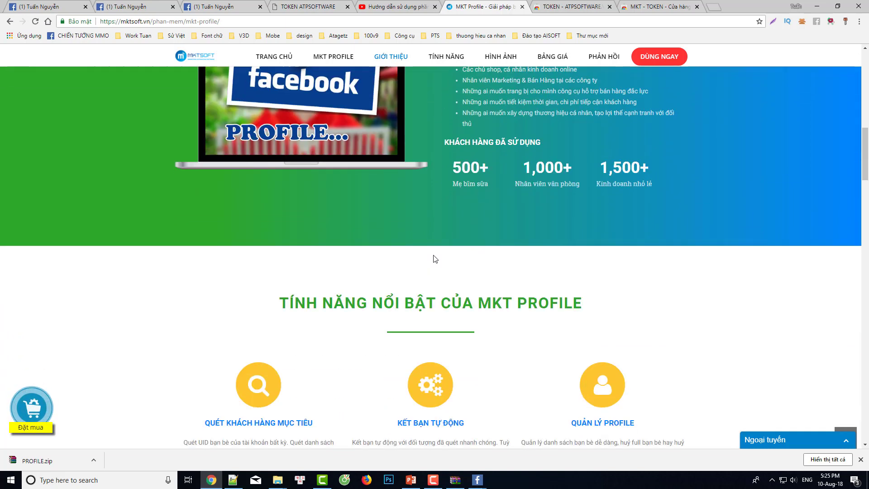
scroll(433, 259, "down", 3)
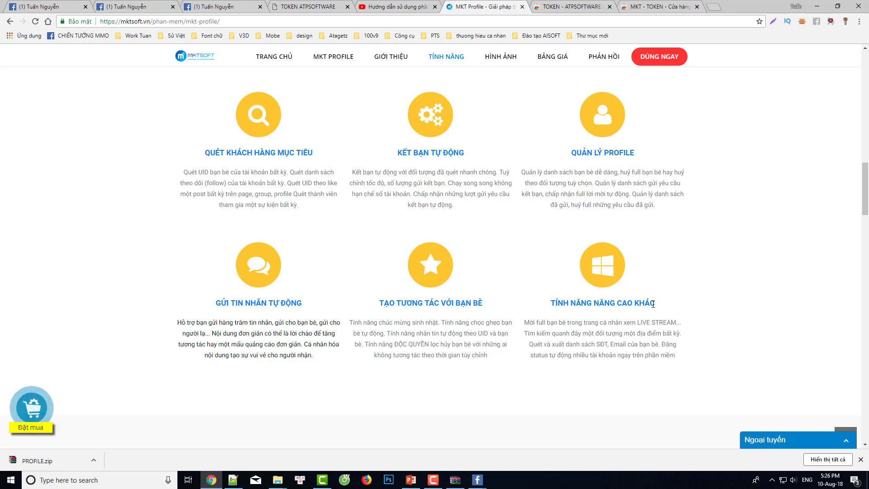
scroll(653, 304, "up", 3)
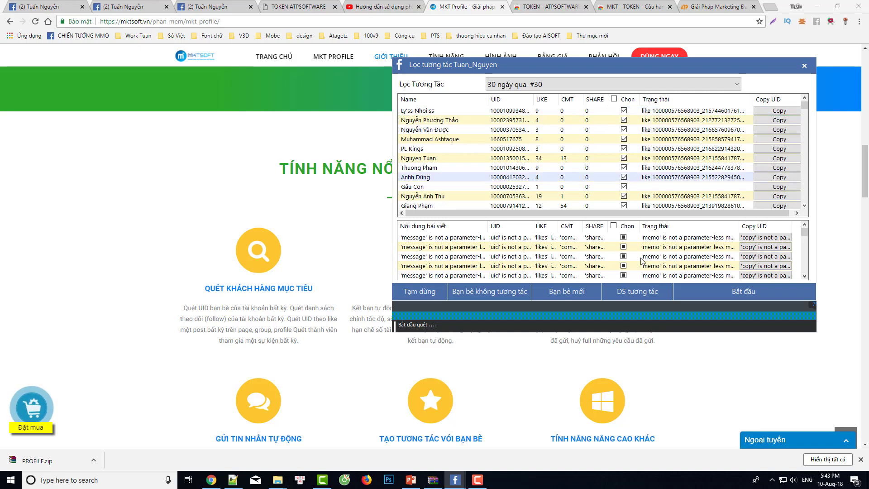
- Move the interaction filter window higher and examine the friends' like and comment counts for the last 30 days
left_click_drag(550, 68, 555, 57)
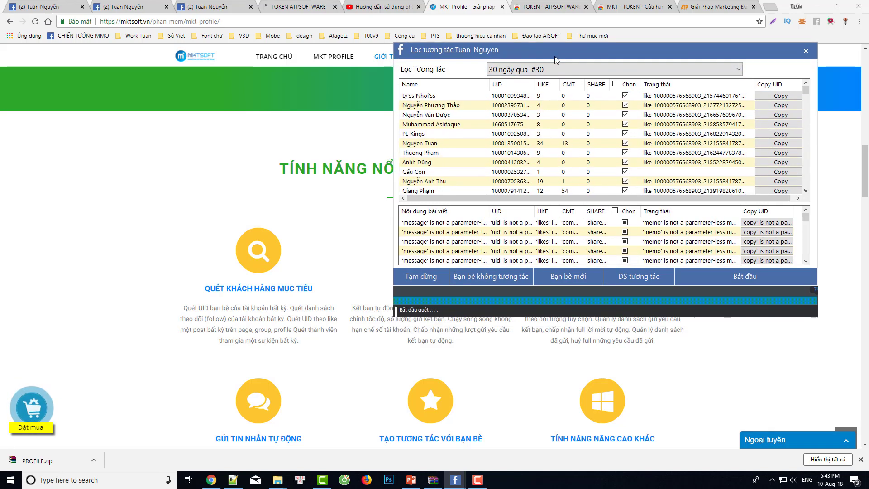
scroll(495, 114, "down", 3)
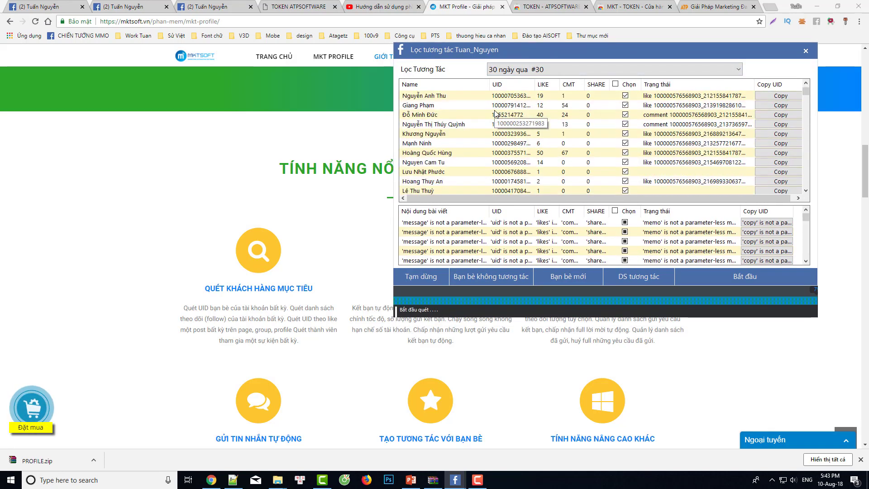
scroll(492, 116, "up", 2)
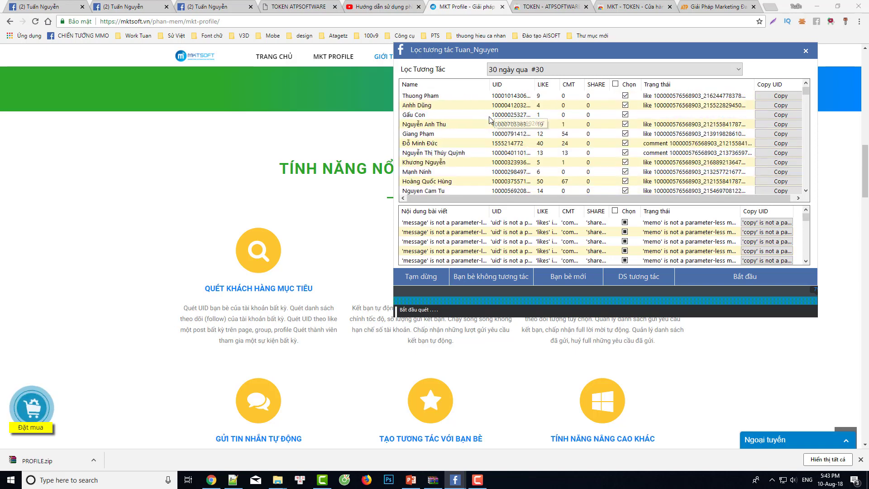
scroll(539, 126, "up", 1)
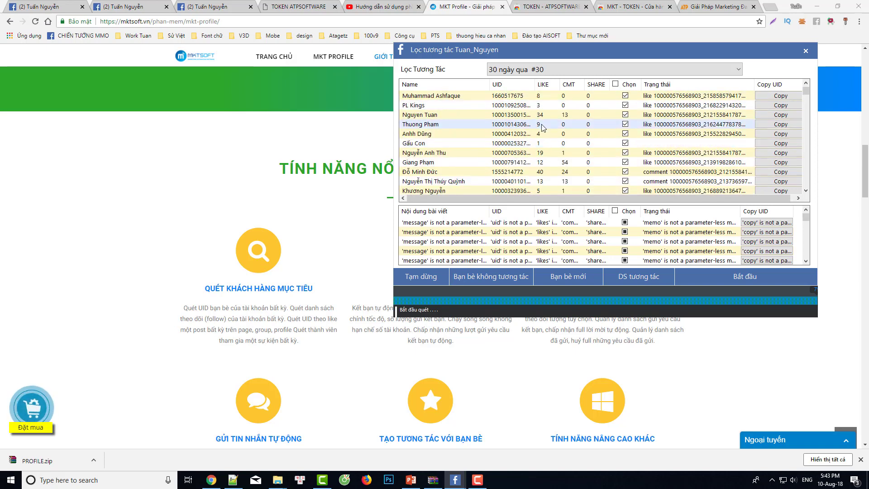
scroll(543, 127, "down", 3)
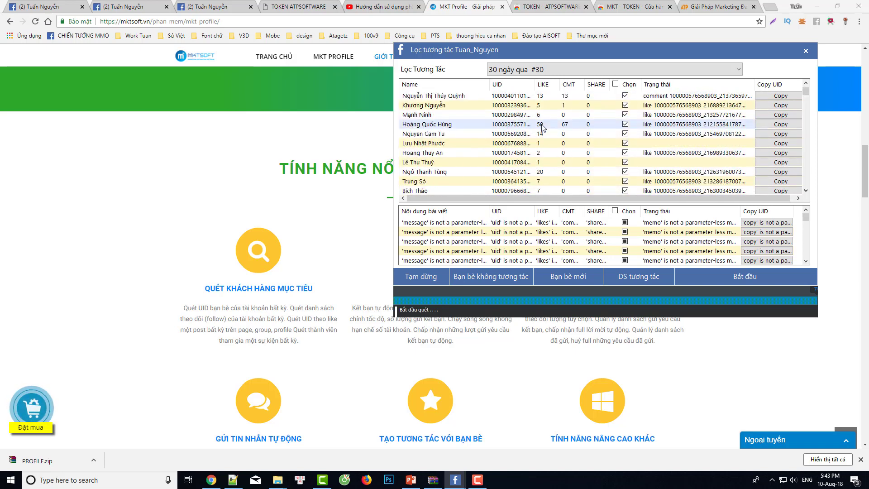
scroll(543, 128, "up", 4)
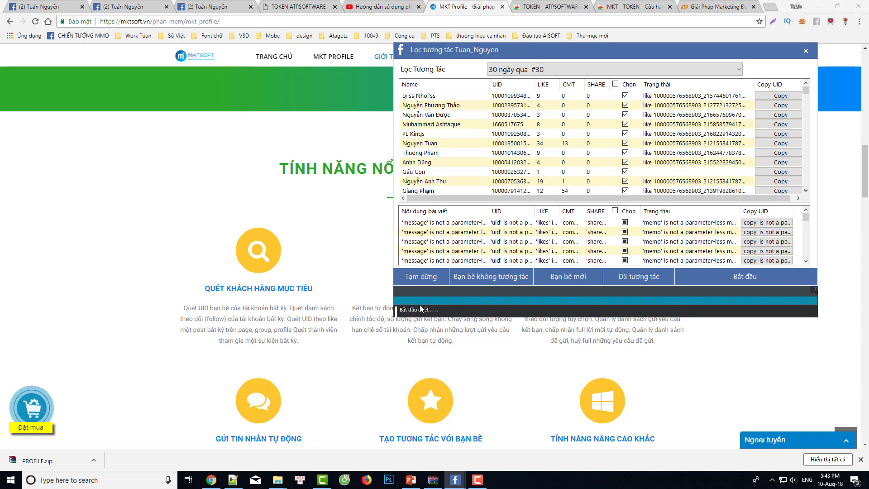
- Run the non-interacting friends filter, switch to the PowerPoint steps slide, and place the interaction filter window beside its text
left_click(484, 284)
key("alt+Tab")
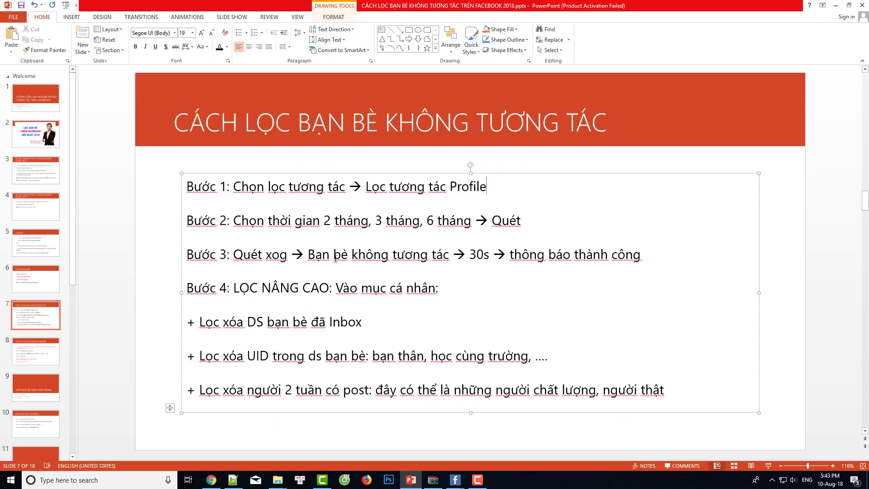
mouse_move(457, 481)
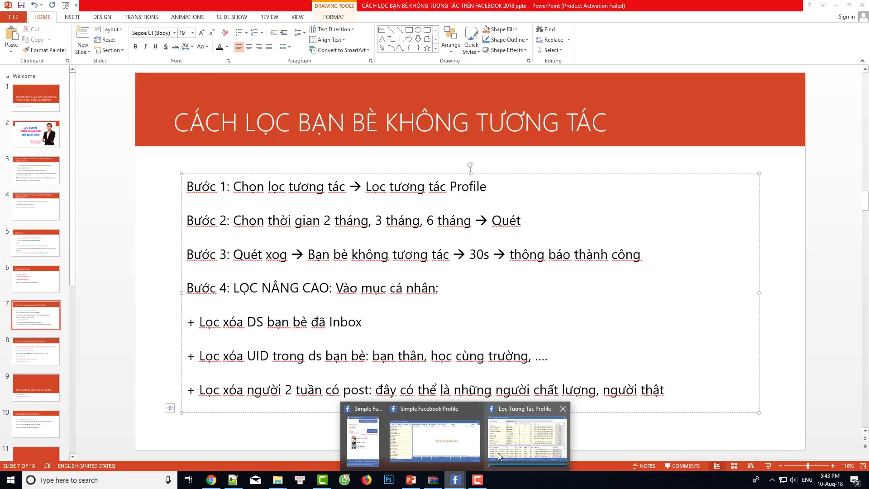
left_click(488, 409)
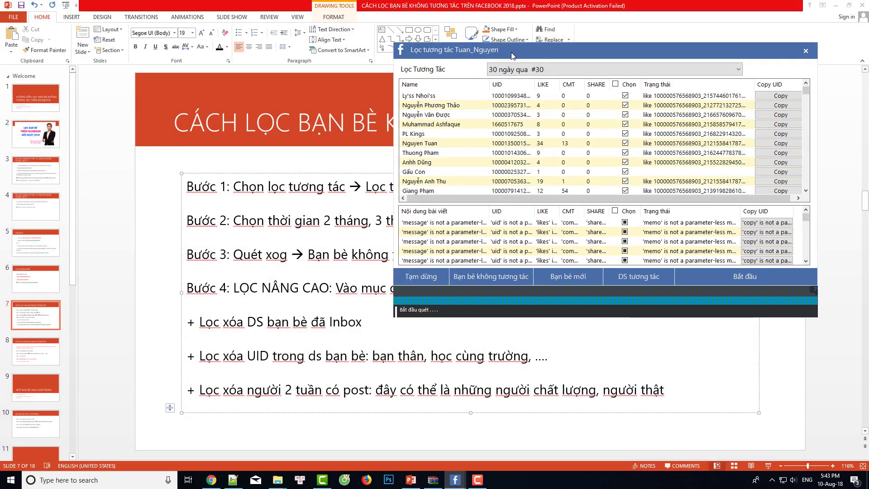
left_click_drag(515, 52, 581, 36)
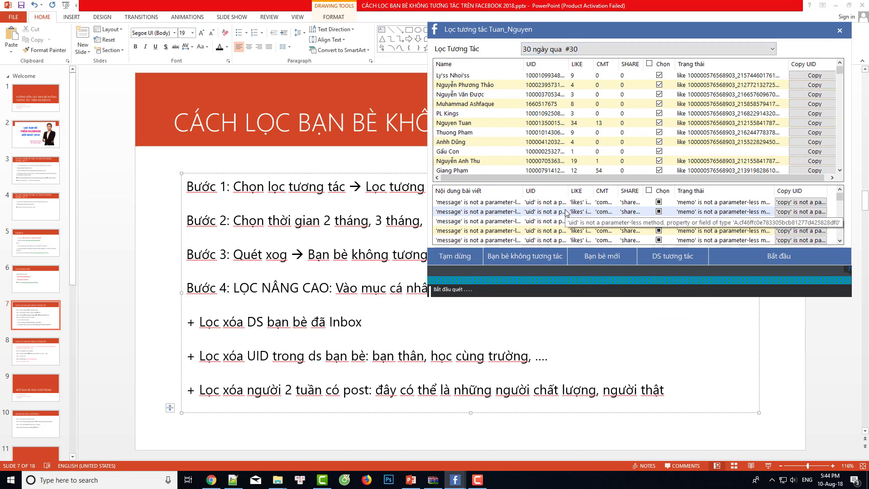
- Bring up the account management window with the loaded friend list and arrange it alongside the interaction filter window
mouse_move(455, 479)
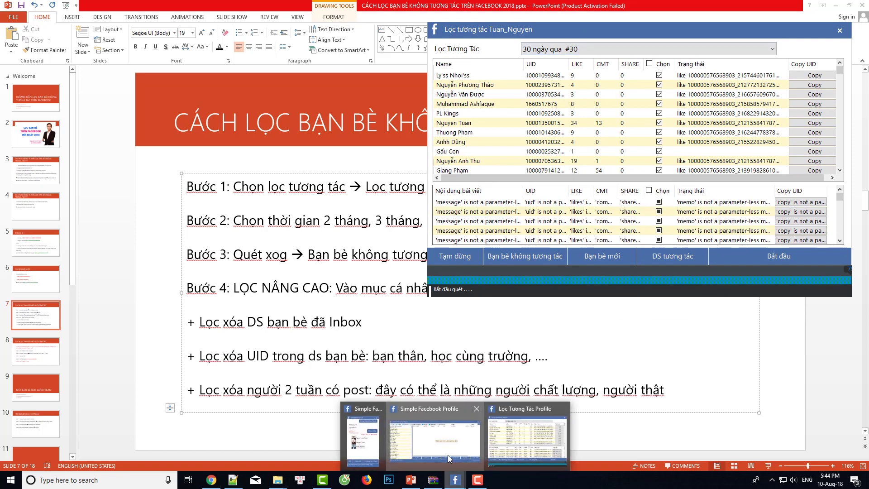
left_click(447, 454)
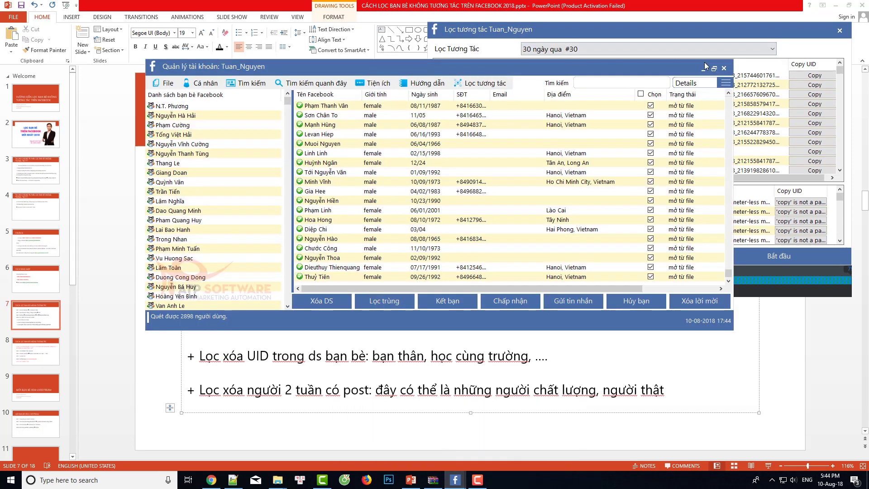
left_click_drag(672, 73, 714, 72)
left_click(535, 37)
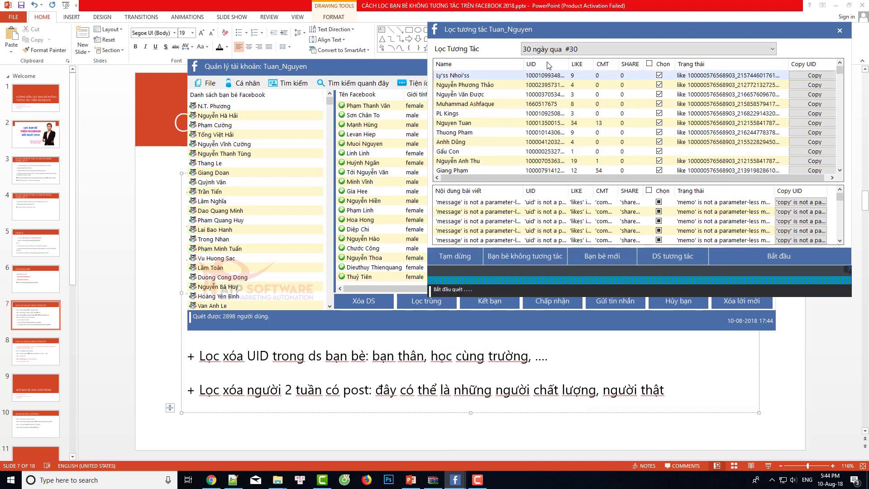
left_click_drag(535, 35, 530, 23)
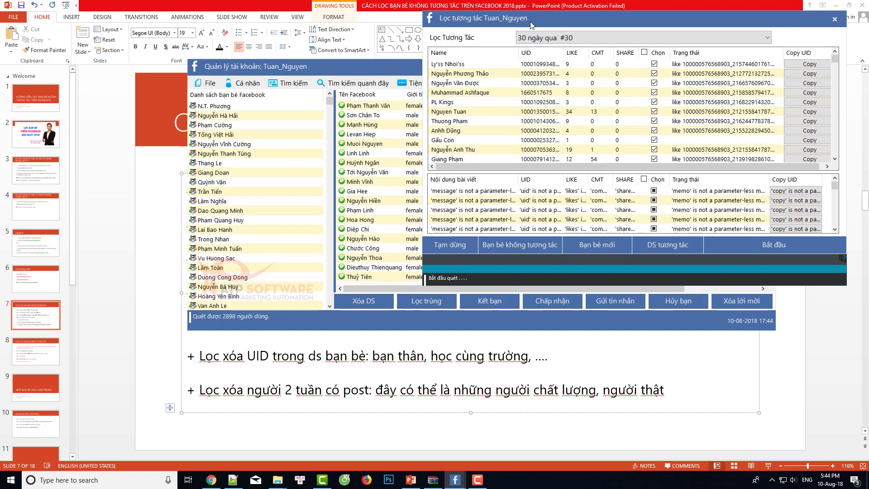
- Compare the account management and interaction filter windows, and close the interaction filter window
left_click(230, 321)
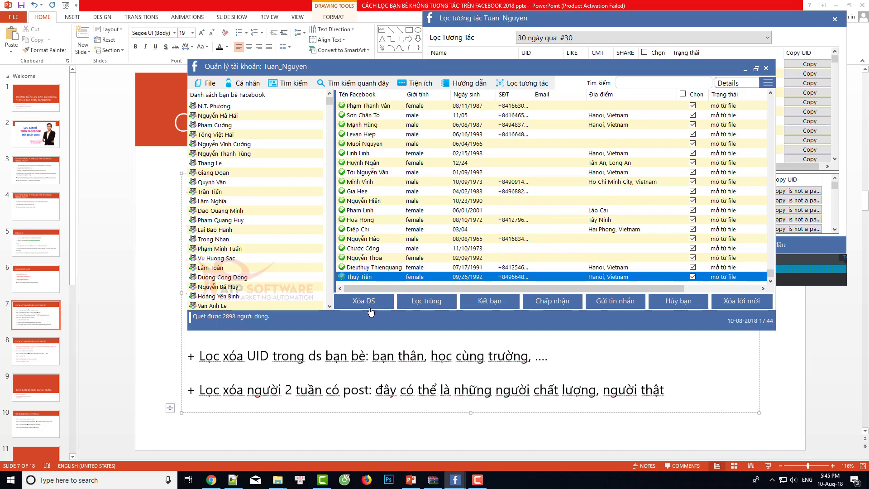
left_click(593, 20)
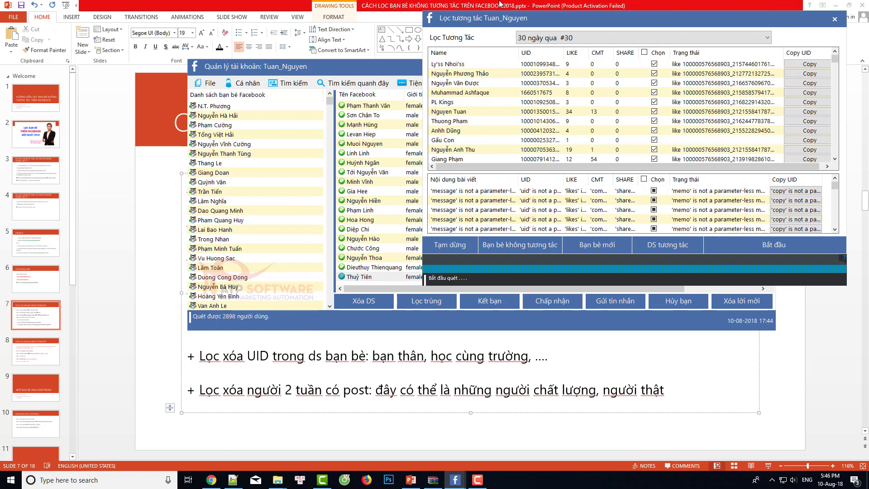
left_click_drag(469, 23, 374, 49)
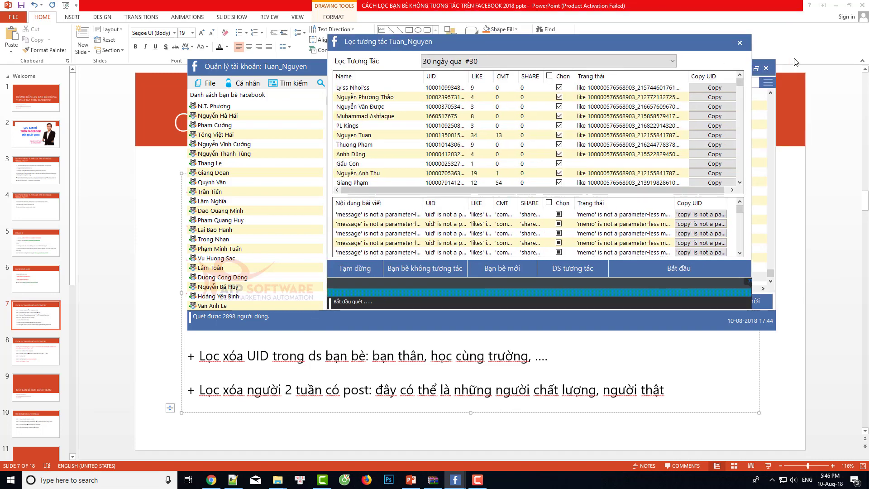
left_click(740, 46)
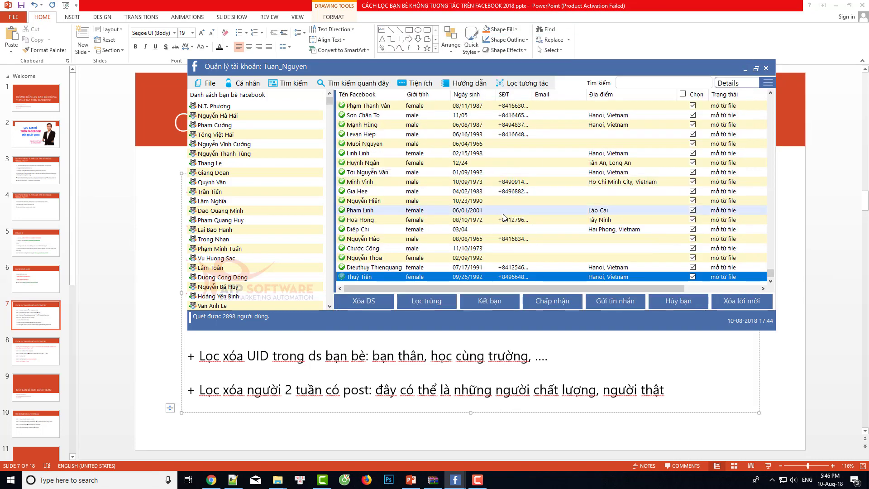
- Switch to the PowerPoint steps slide and highlight the step 4 advanced filtering text and the "Lọc xóa DS bạn bè đã Inbox" line
left_click(267, 368)
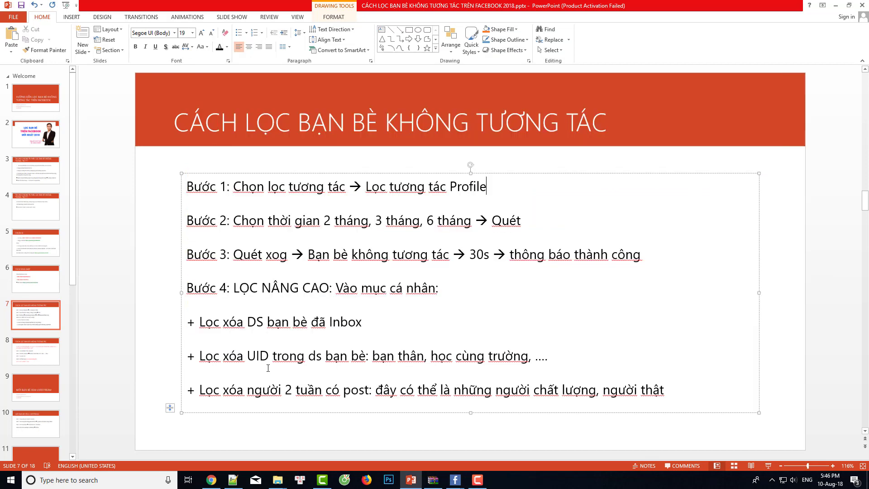
left_click_drag(233, 289, 463, 294)
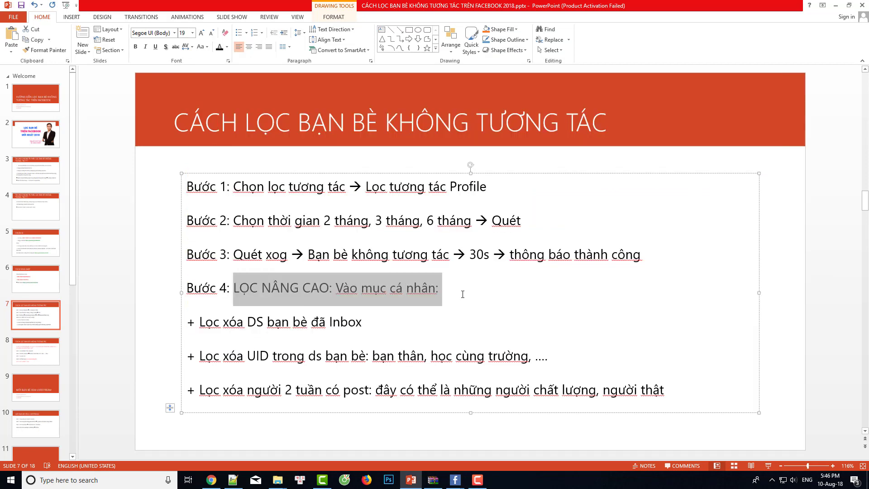
left_click(247, 322)
left_click_drag(207, 322, 371, 324)
- Return to the account management window, place it above the slide's step 4 bullets, and filter out friends already messaged by inbox
key("alt+Tab")
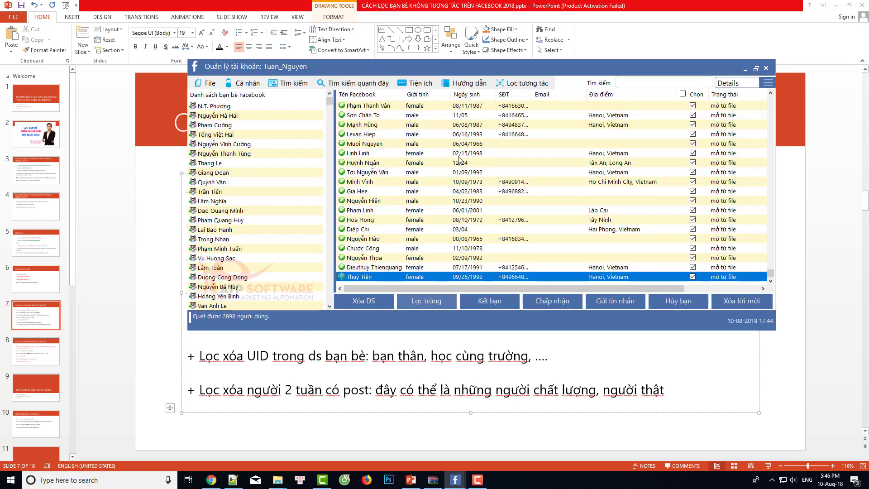
left_click_drag(445, 70, 571, 37)
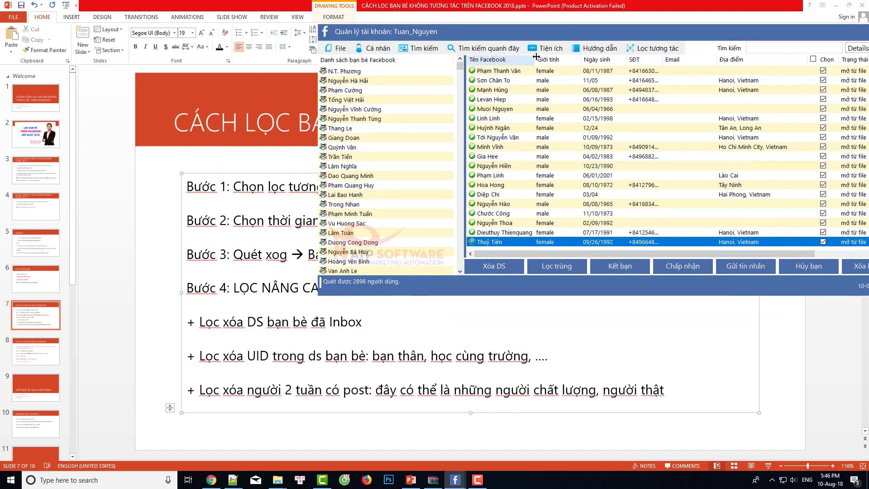
left_click_drag(517, 40, 436, 38)
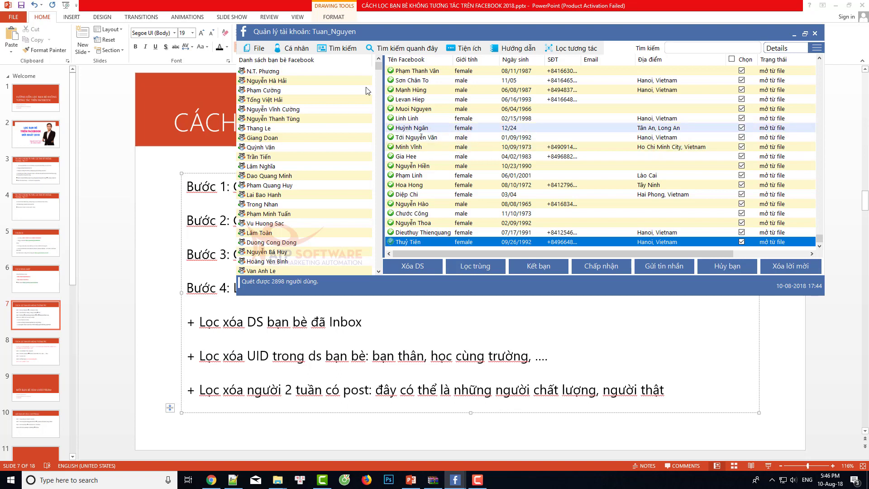
left_click(297, 50)
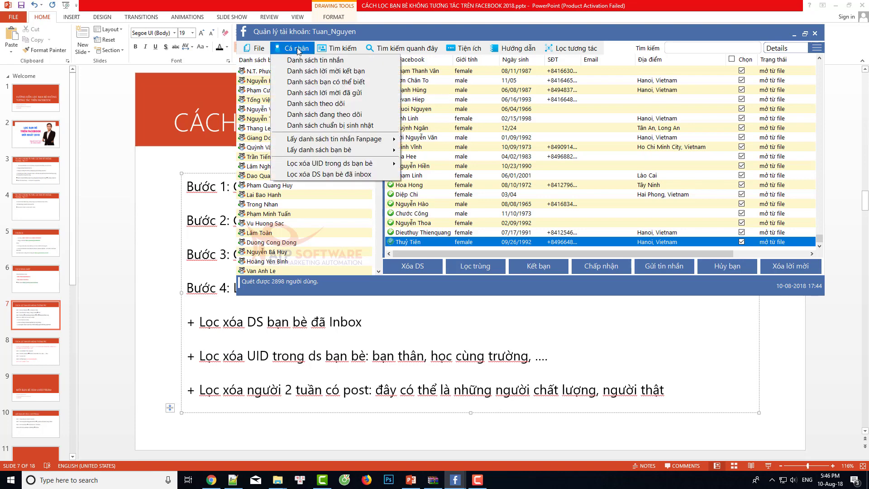
left_click(354, 178)
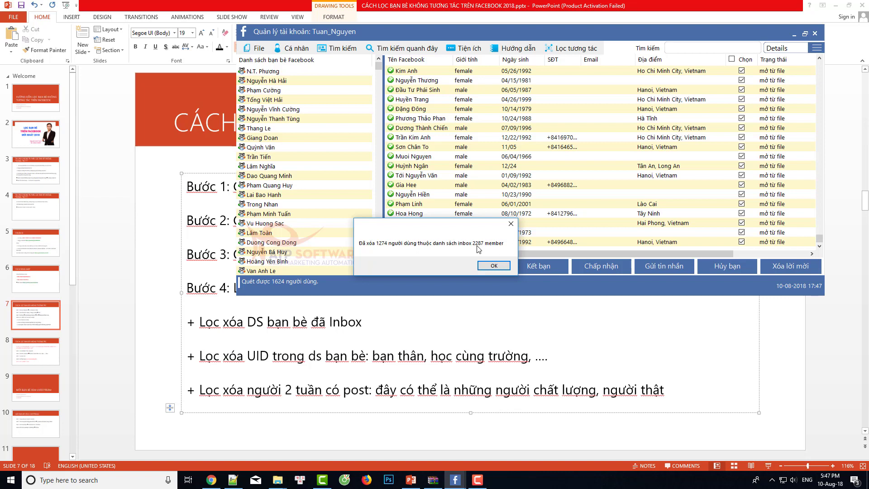
left_click(493, 266)
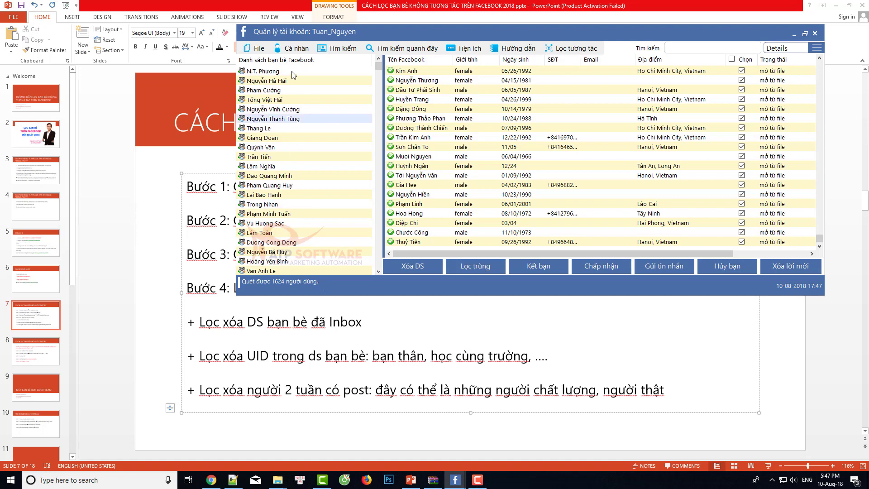
- Filter out the UIDs belonging to the Good Friends friend list from the loaded friends
left_click(299, 48)
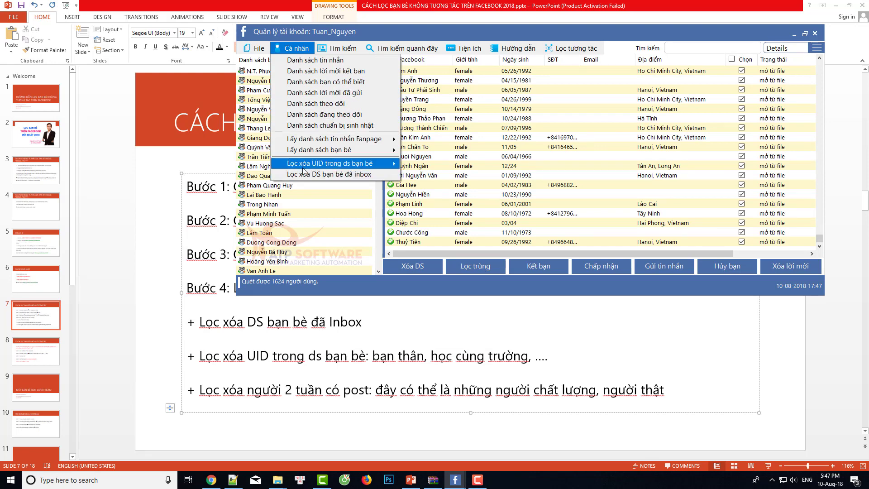
mouse_move(301, 170)
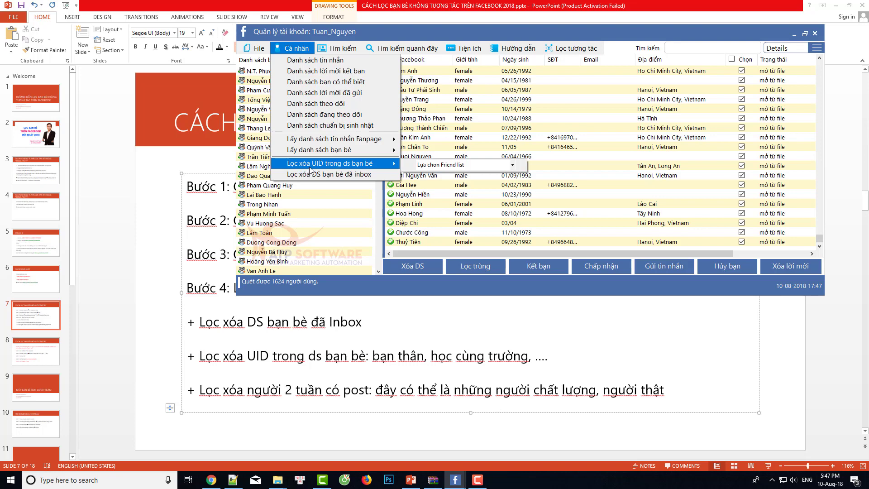
left_click(504, 165)
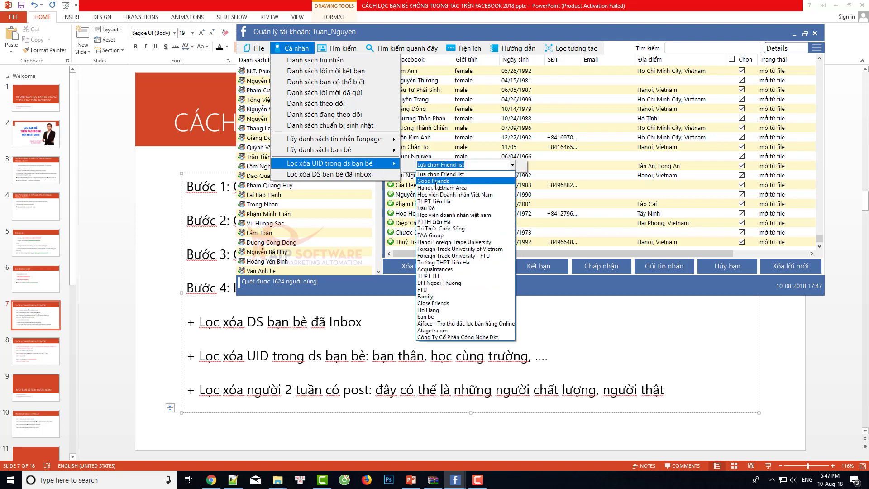
left_click(437, 184)
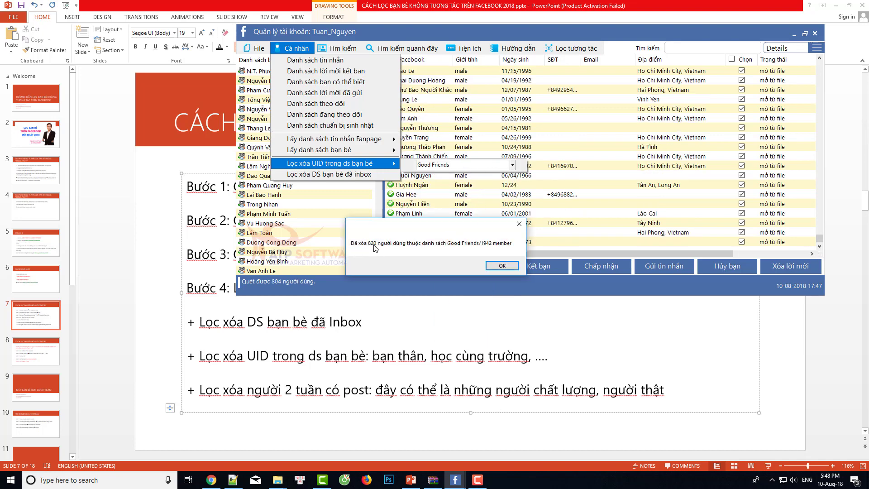
left_click(501, 266)
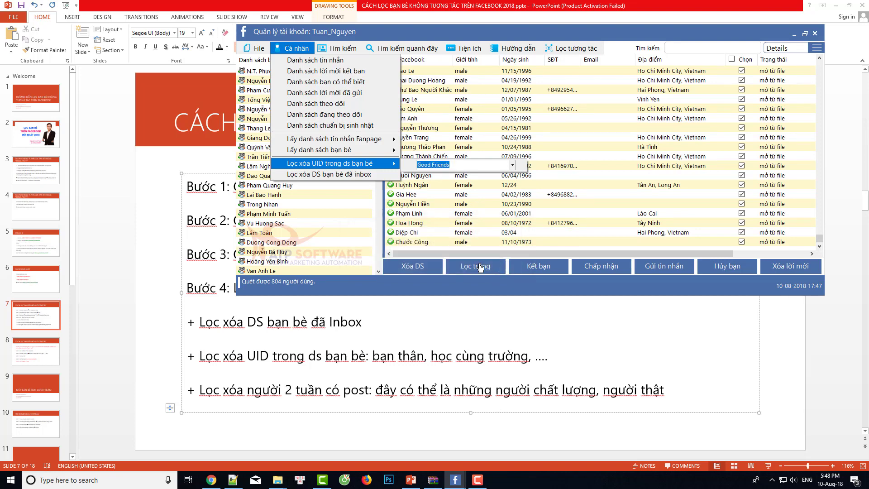
- Filter out the UIDs belonging to the Family, Close Friends and Ho Hang friend lists
left_click(515, 166)
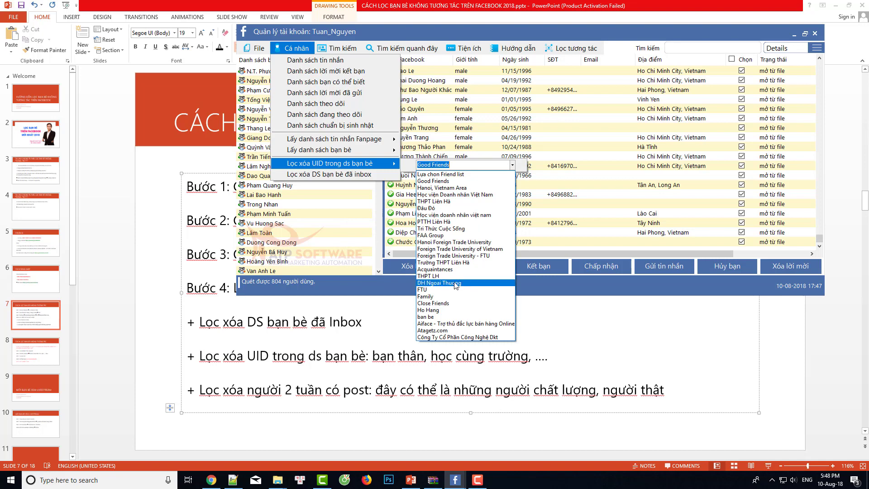
left_click(450, 297)
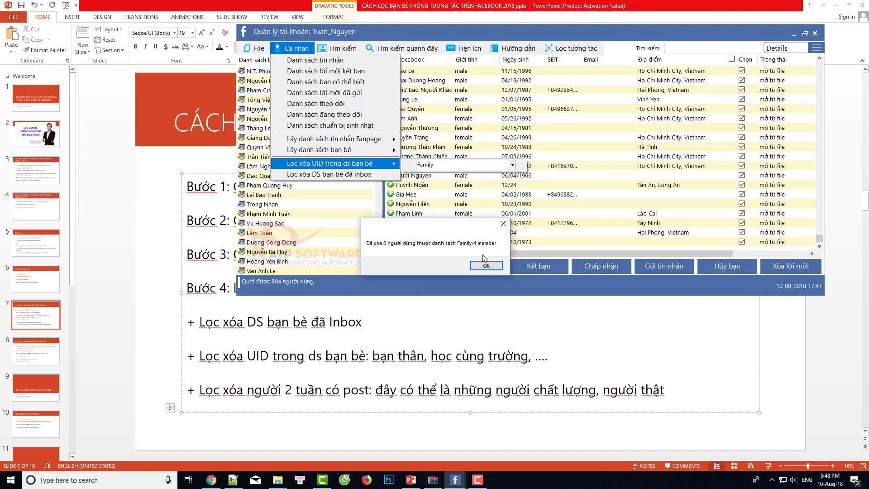
left_click(486, 266)
left_click(513, 166)
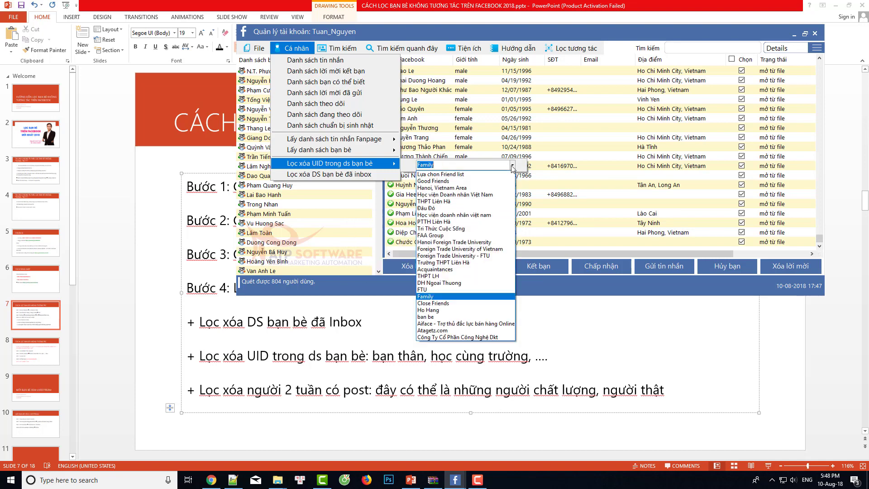
left_click(446, 304)
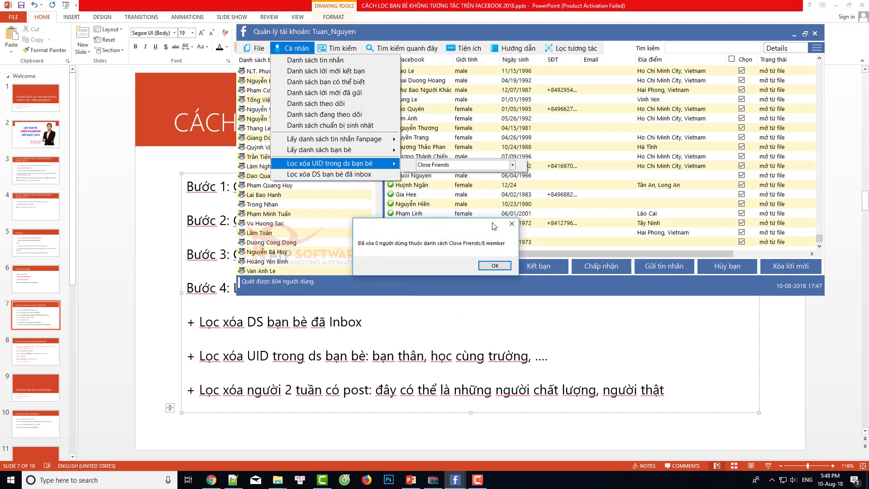
left_click(495, 265)
left_click(513, 165)
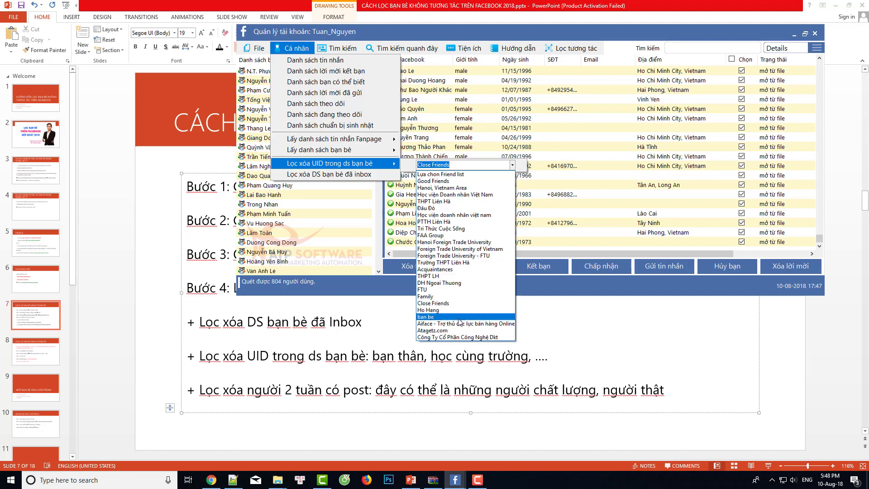
left_click(469, 288)
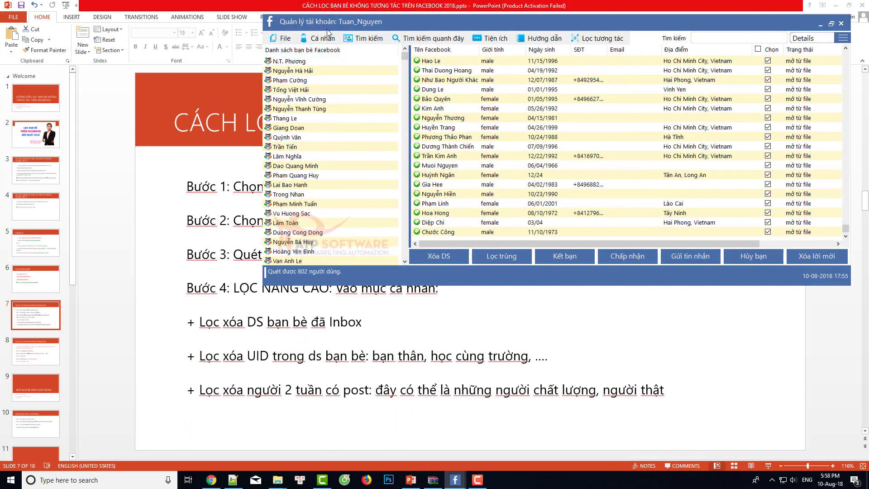
- Review the friend lists offered for UID removal and leave the choices without picking another list
left_click(328, 39)
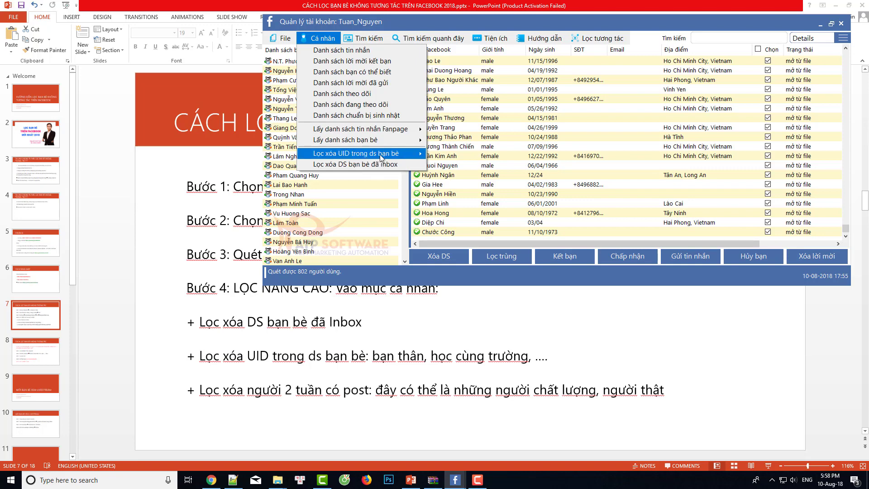
mouse_move(383, 156)
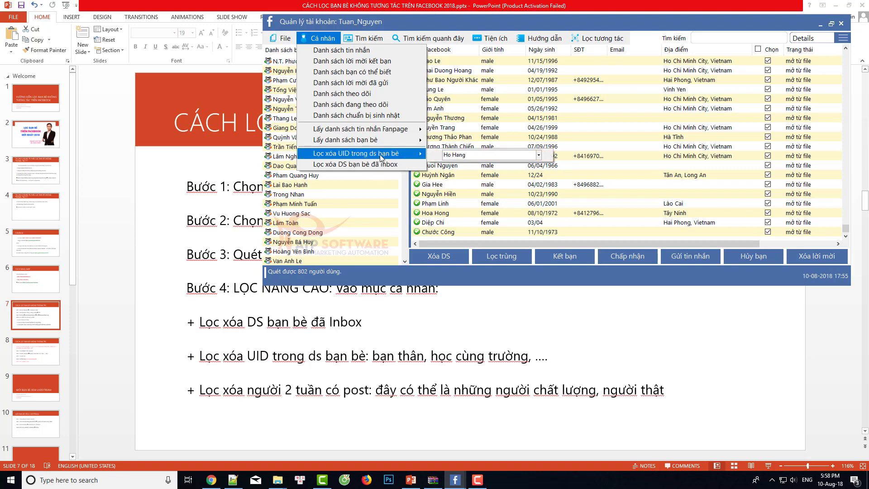
left_click(538, 155)
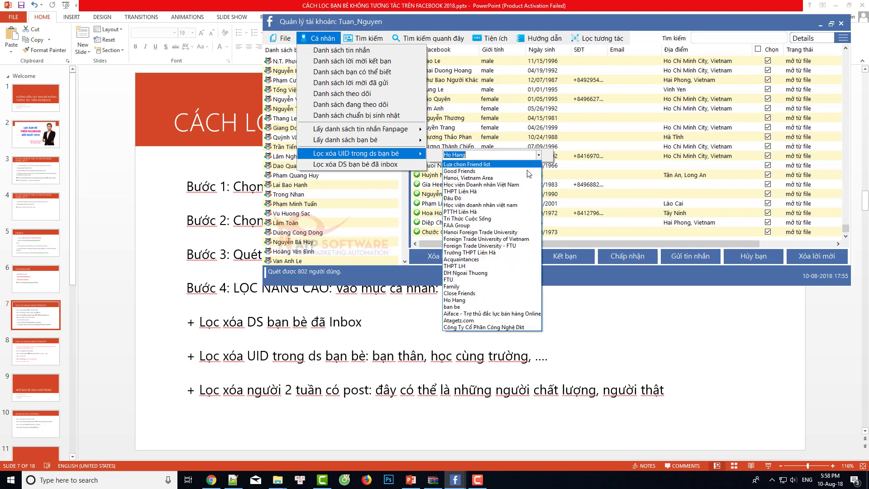
left_click(388, 273)
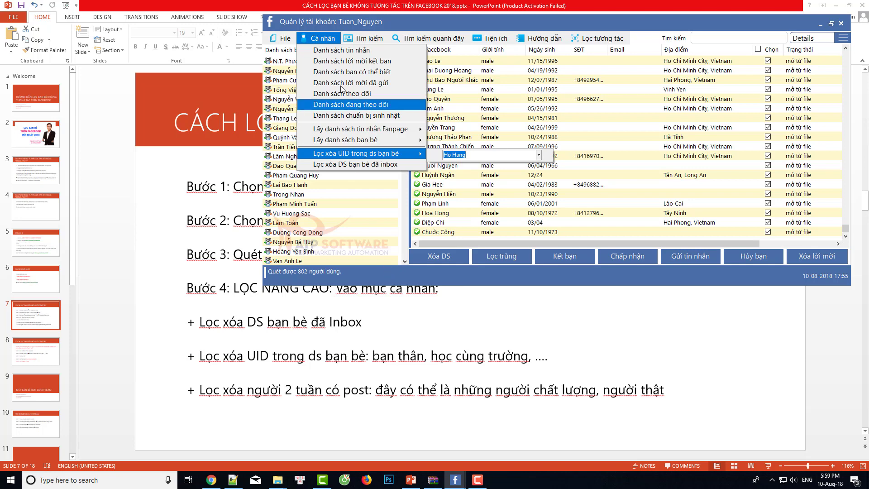
left_click(368, 55)
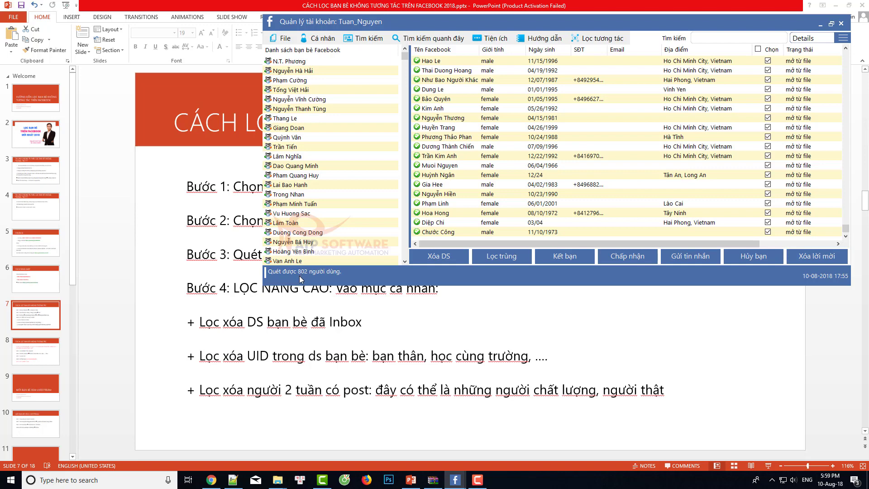
- View the unfriend window for the filtered UIDs, close it without starting, and show PowerPoint slide 8 with steps 5 to 8
left_click(753, 257)
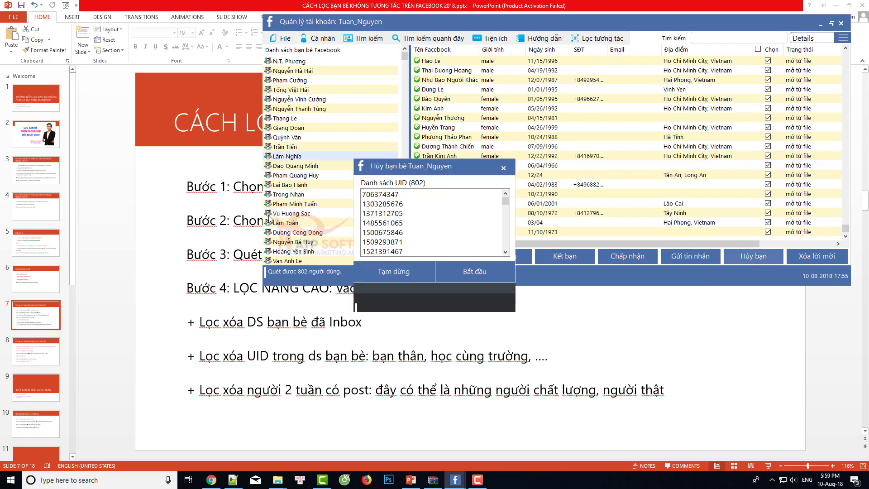
left_click(503, 169)
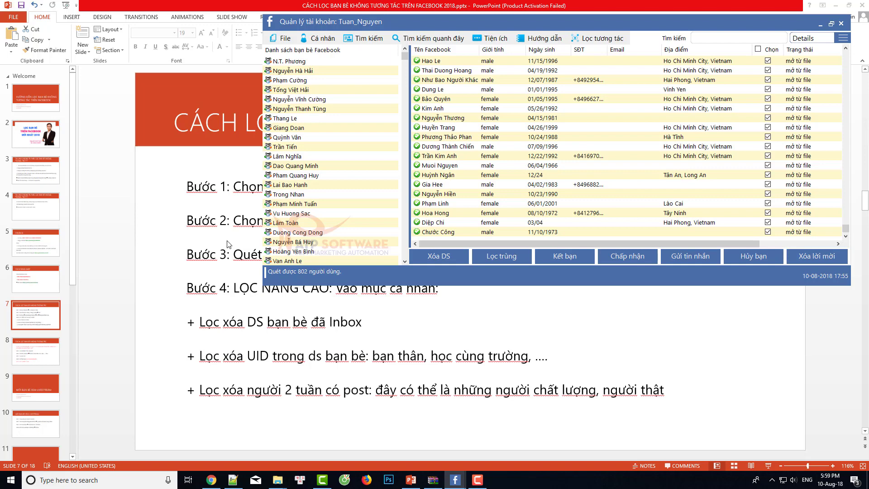
left_click(229, 256)
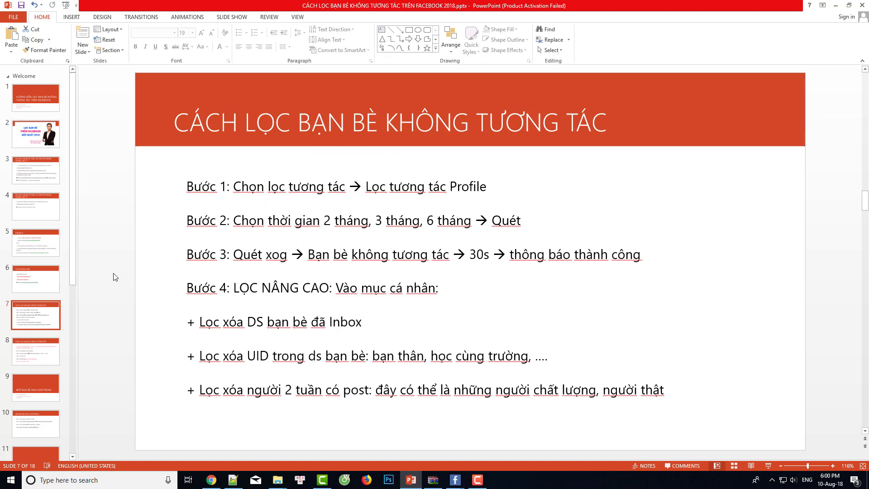
scroll(115, 277, "down", 1)
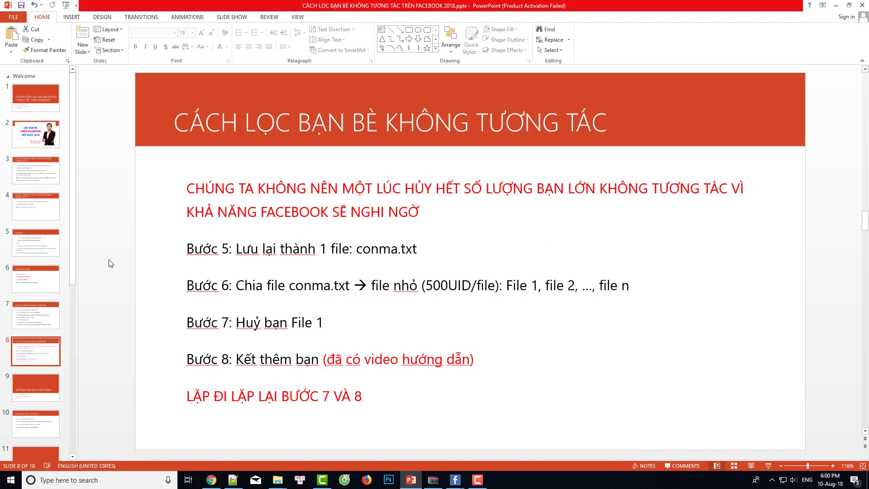
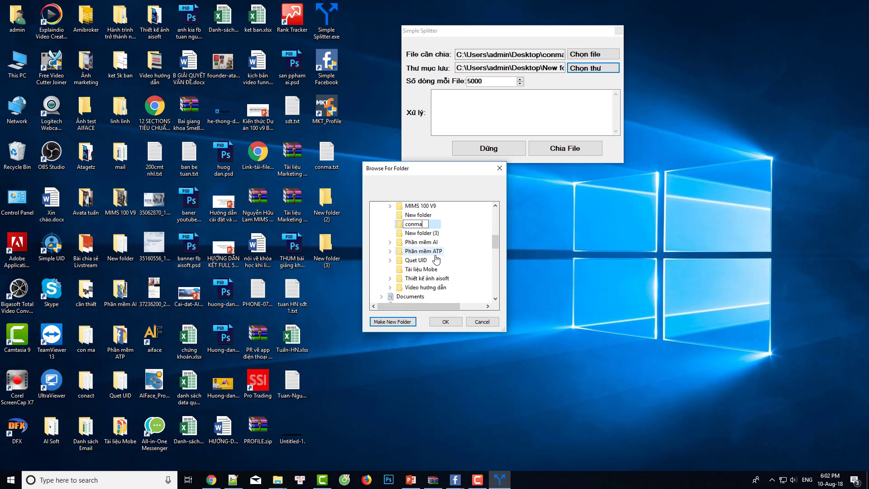
- Name the new desktop folder conma and choose it as Simple Splitter's save folder
key("Return")
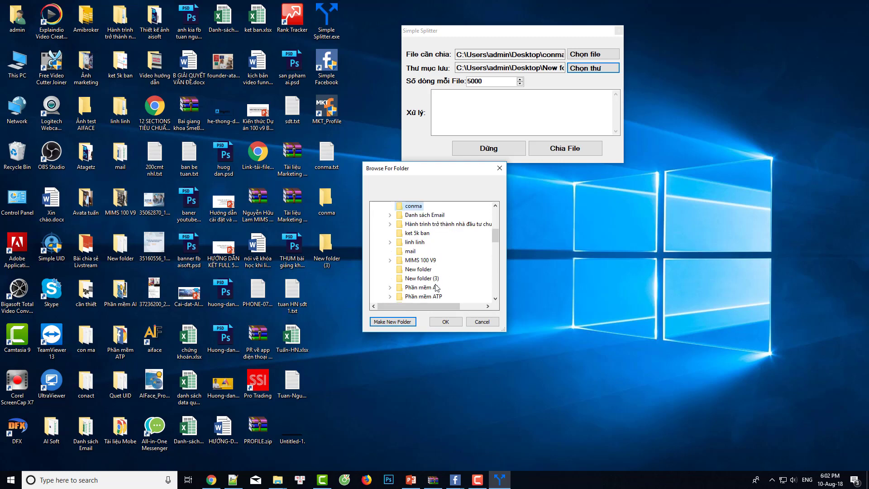
left_click(445, 321)
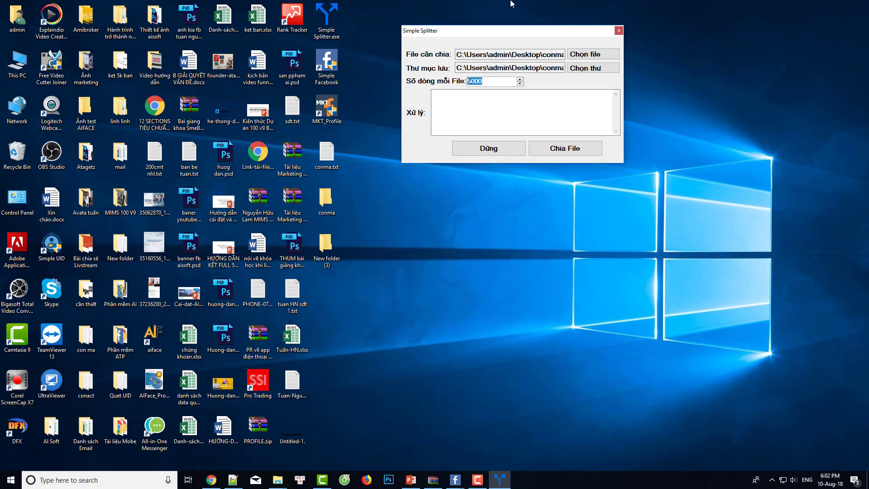
- Split conma.txt into files of 300 lines each in the conma folder, and close Simple Splitter
type("300")
left_click(577, 151)
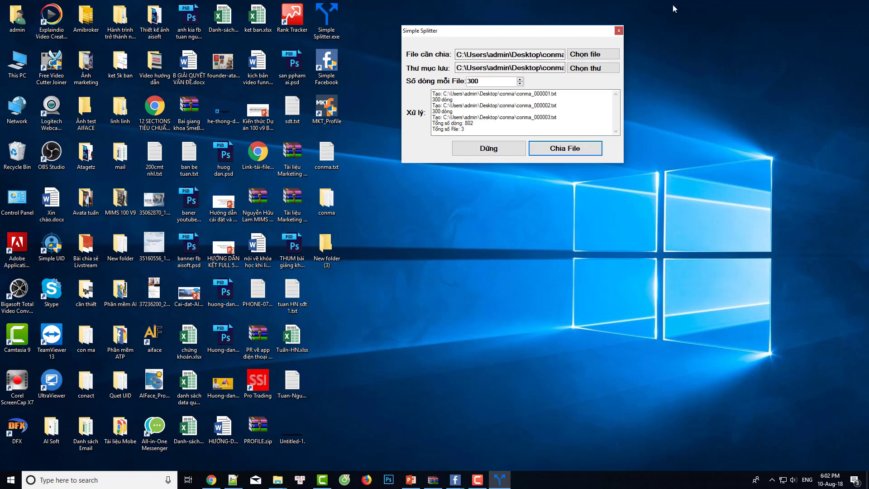
left_click(619, 31)
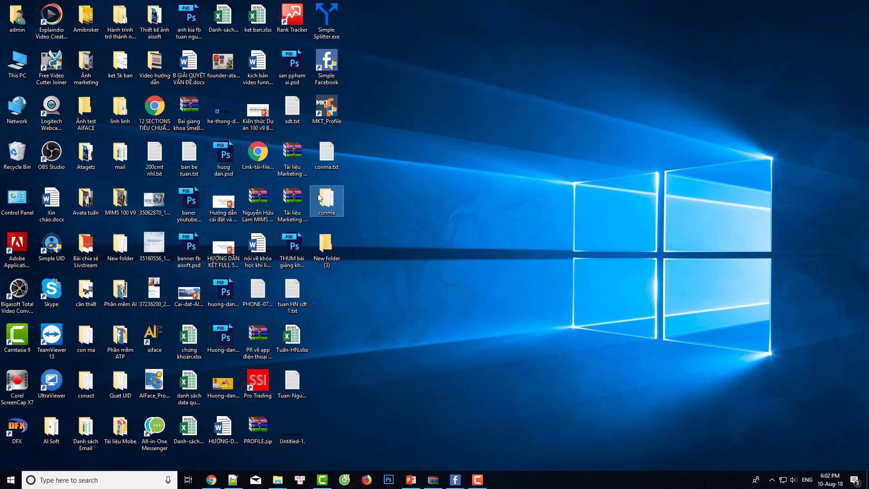
- Open the conma folder on the desktop and look over the split text files
double_click(320, 198)
key("ctrl+a")
left_click(136, 142)
left_click_drag(136, 142, 136, 68)
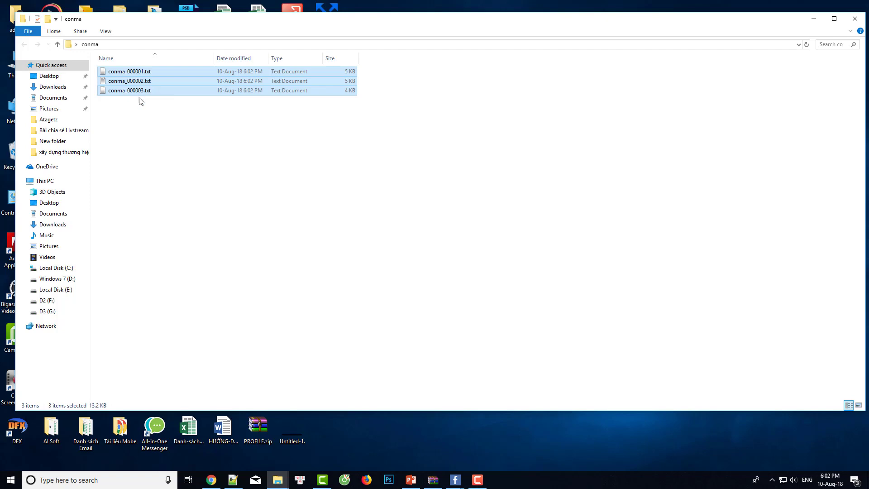
left_click(152, 118)
- Switch to PowerPoint and highlight the step 6 text about splitting conma.txt on slide 8
left_click(411, 479)
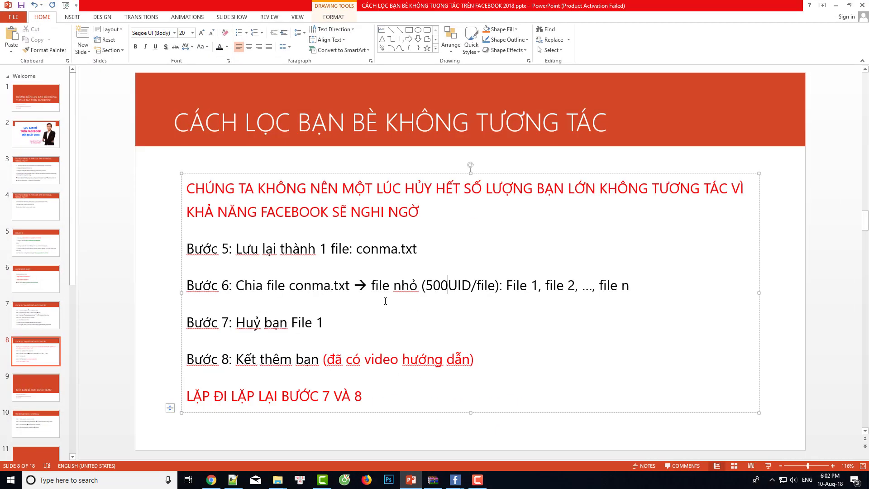
left_click_drag(244, 298, 629, 297)
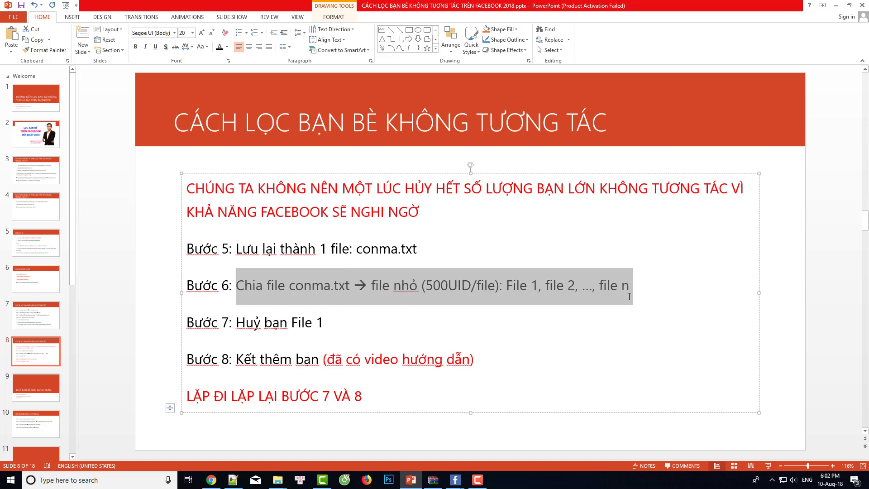
left_click(607, 332)
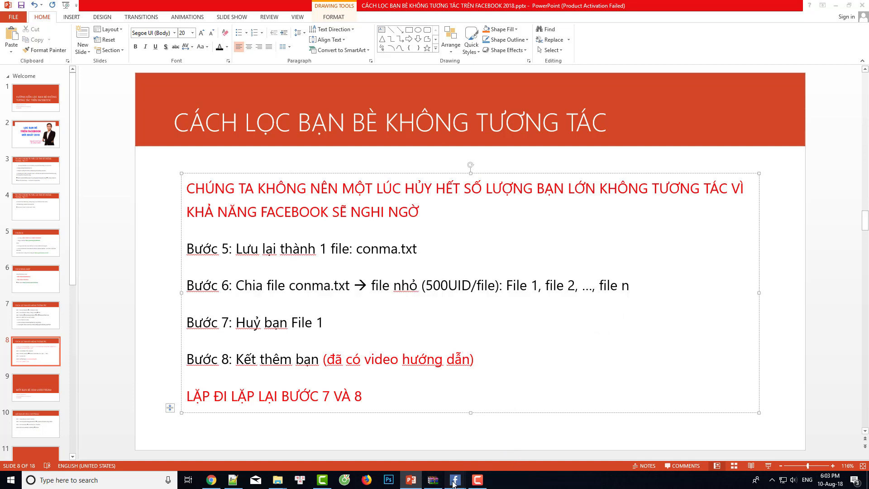
- Switch to Simple Facebook, clear the loaded list, and open the UID file conma_000001.txt from the conma folder
mouse_move(455, 480)
left_click(468, 460)
left_click_drag(416, 22, 320, 39)
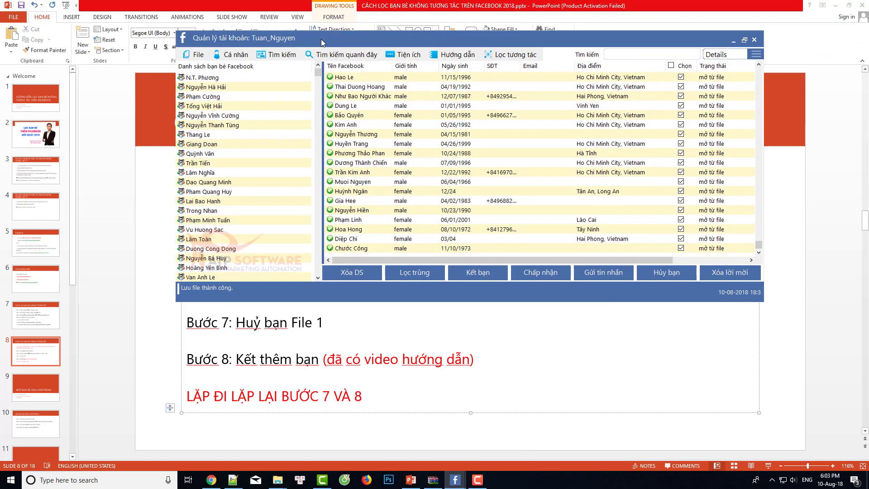
left_click(362, 276)
left_click(199, 54)
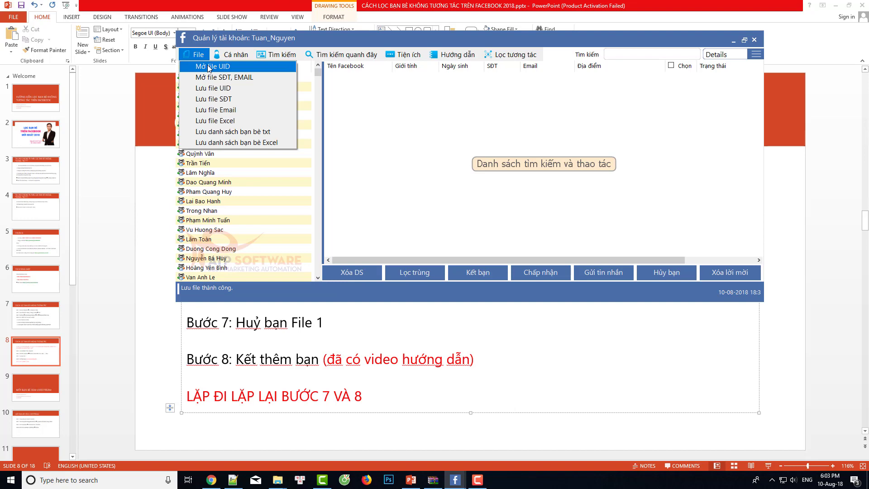
left_click(209, 67)
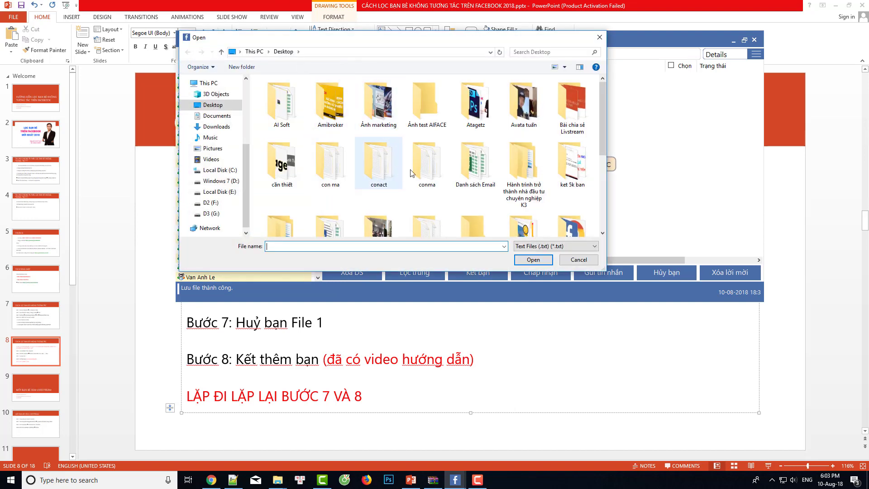
double_click(426, 169)
double_click(279, 102)
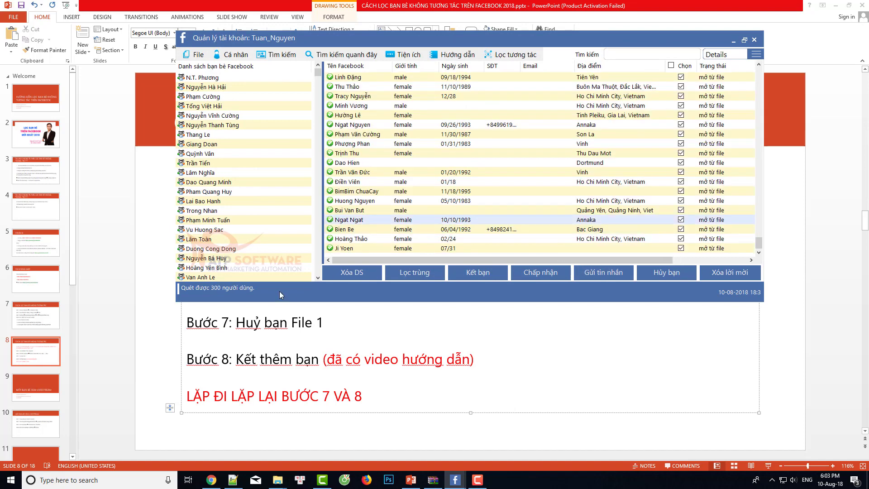
- Start unfriending the UIDs loaded from the first split file, and return to PowerPoint slide 8
left_click(660, 274)
left_click(484, 278)
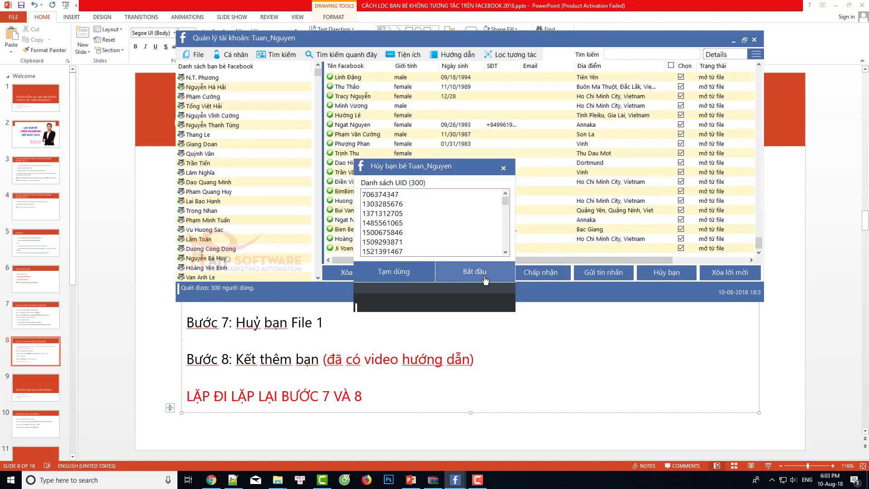
left_click(324, 318)
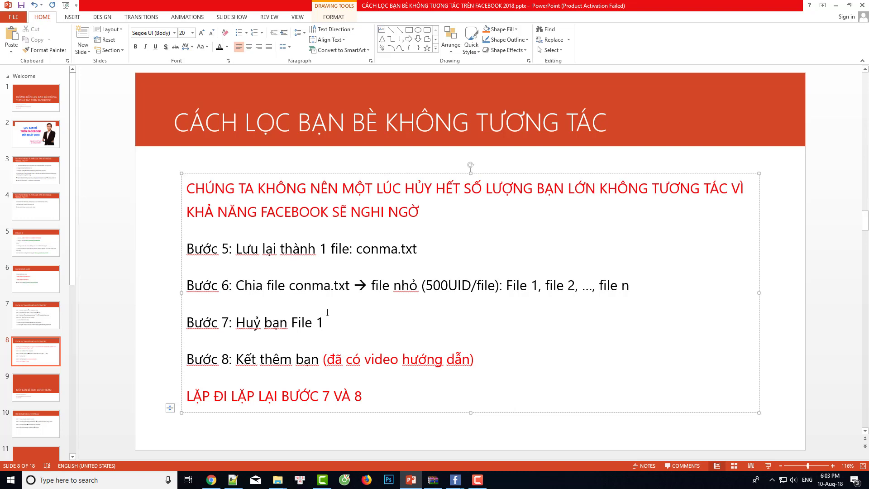
- Switch to Chrome, open the channel of the Simple Splitter tutorial's author, and look through its uploaded videos
left_click(210, 480)
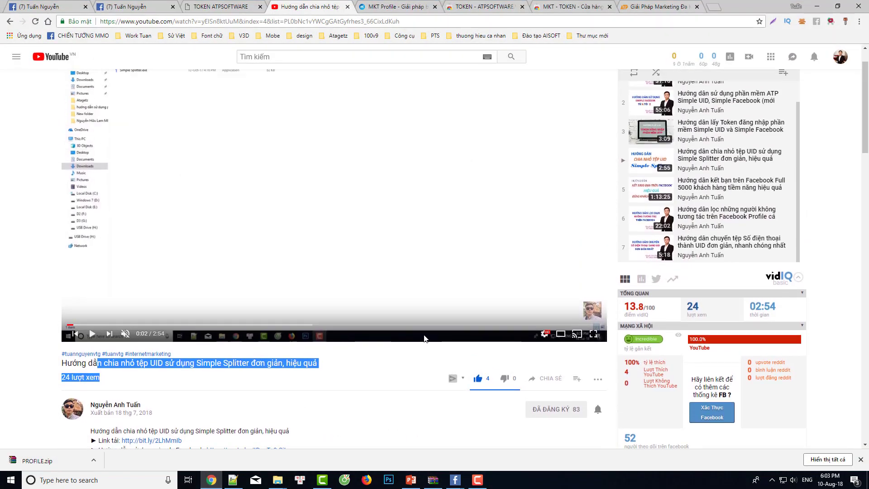
scroll(262, 232, "up", 1)
scroll(236, 228, "down", 3)
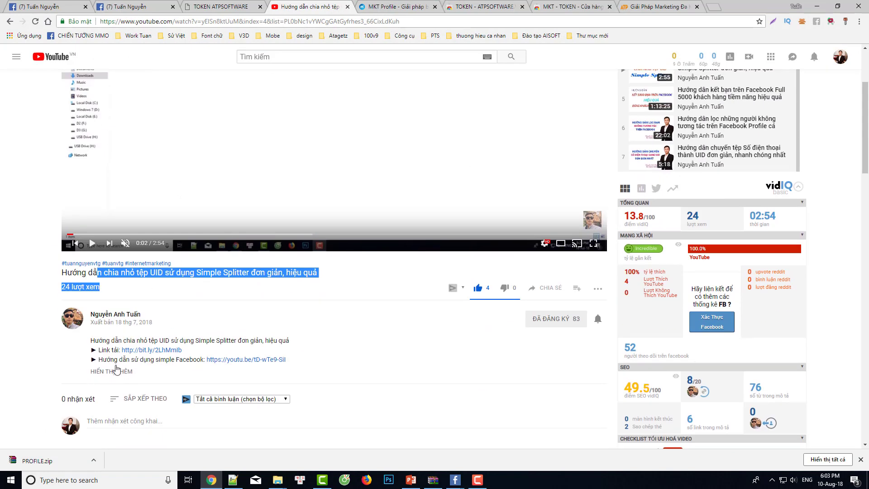
left_click(129, 316)
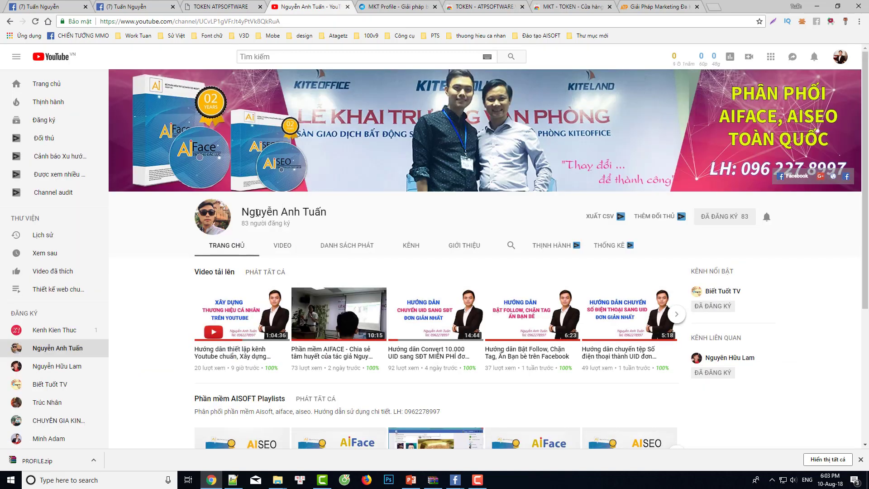
left_click_drag(246, 211, 293, 254)
left_click(293, 255)
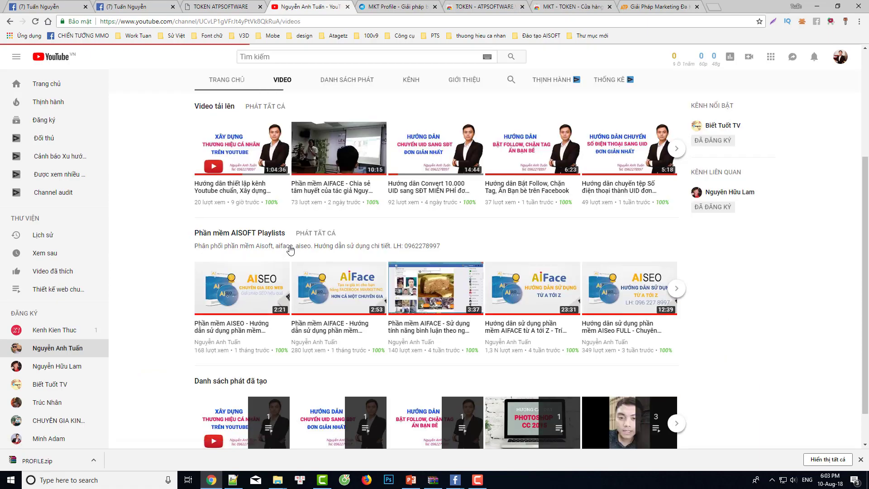
scroll(289, 271, "down", 2)
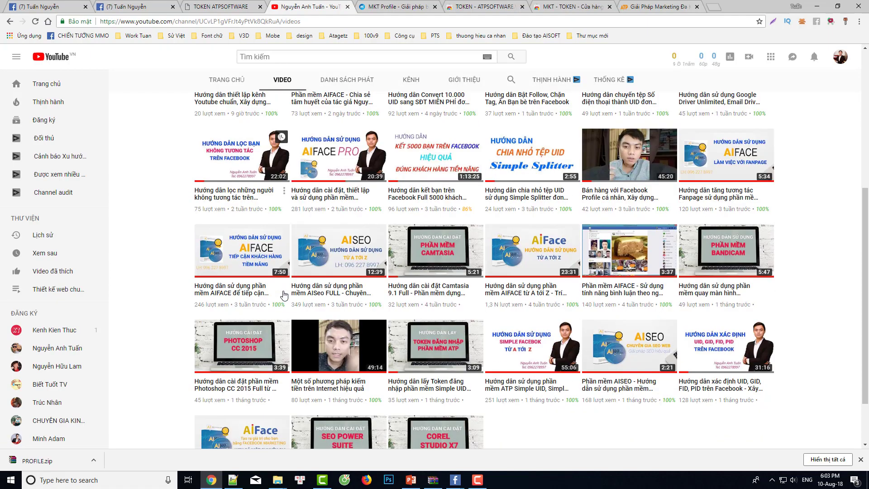
scroll(620, 321, "up", 5)
scroll(426, 297, "down", 3)
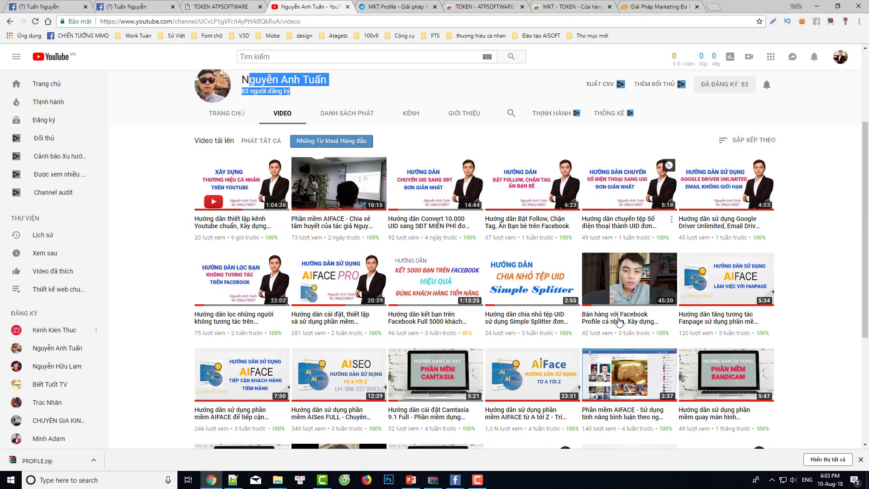
- Open the video on making 5000 Facebook friends, pause it, and return to the PowerPoint slide
left_click(426, 297)
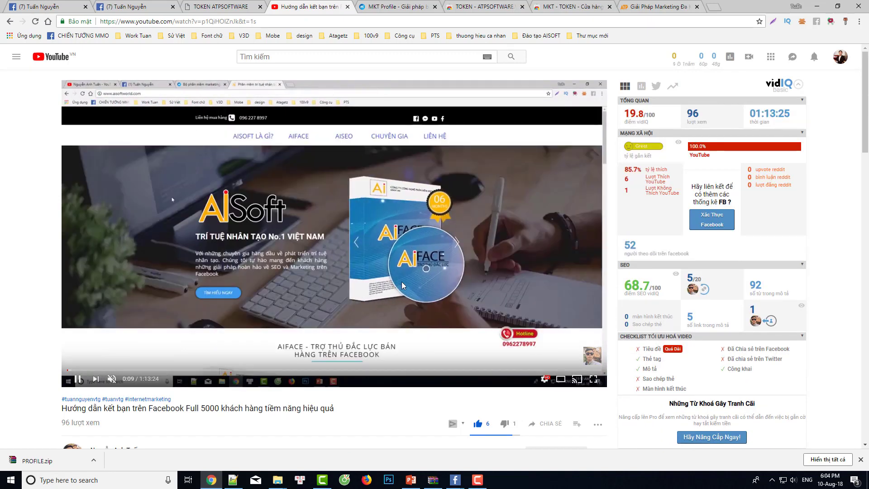
left_click(204, 326)
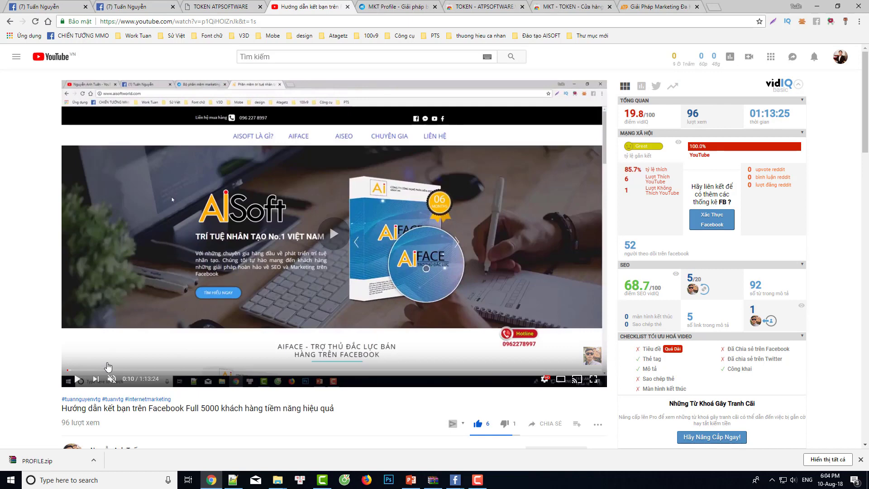
left_click(816, 6)
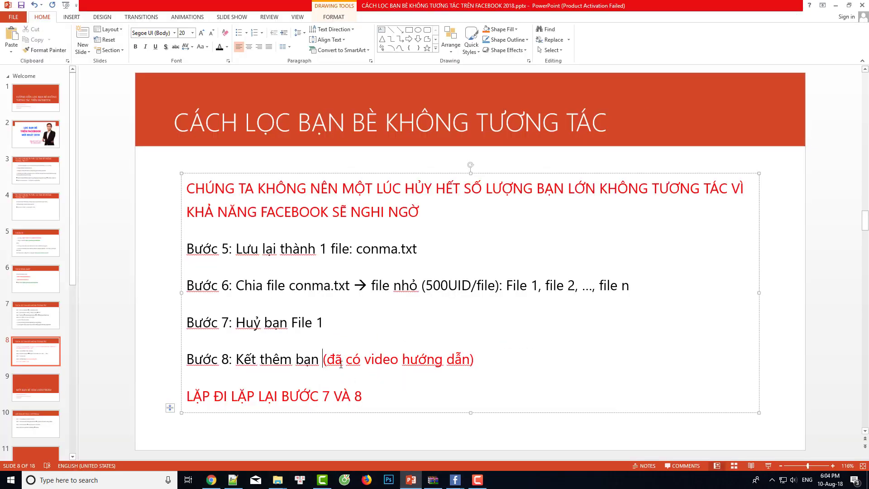
- Point out steps 8, 7 and 6 on the slide about filtering non-interacting friends
left_click(292, 364)
left_click_drag(316, 322, 324, 323)
left_click(567, 285)
- Check the progress of the unfriending run in Simple Facebook and close its window
left_click(455, 479)
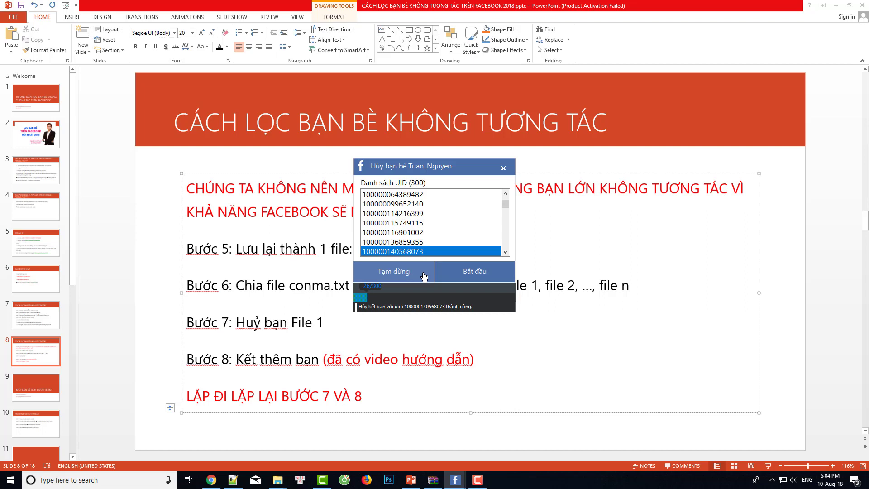
key("alt+Tab")
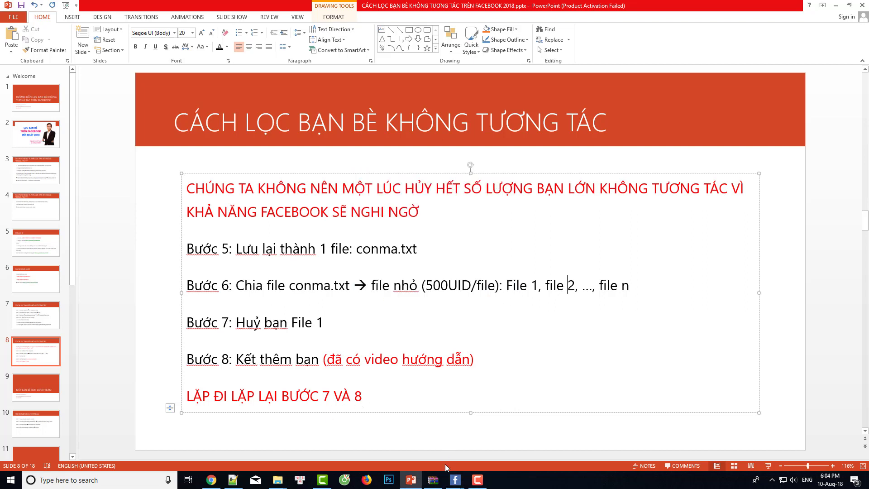
mouse_move(454, 479)
left_click(515, 441)
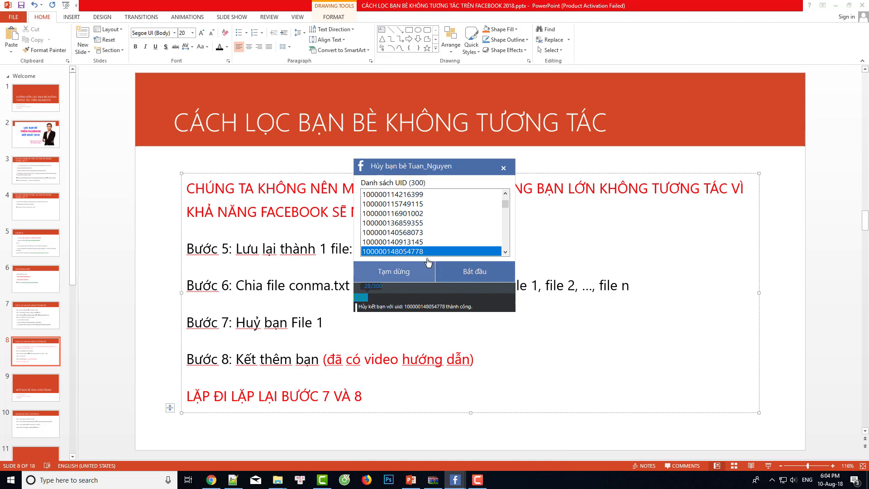
left_click(503, 168)
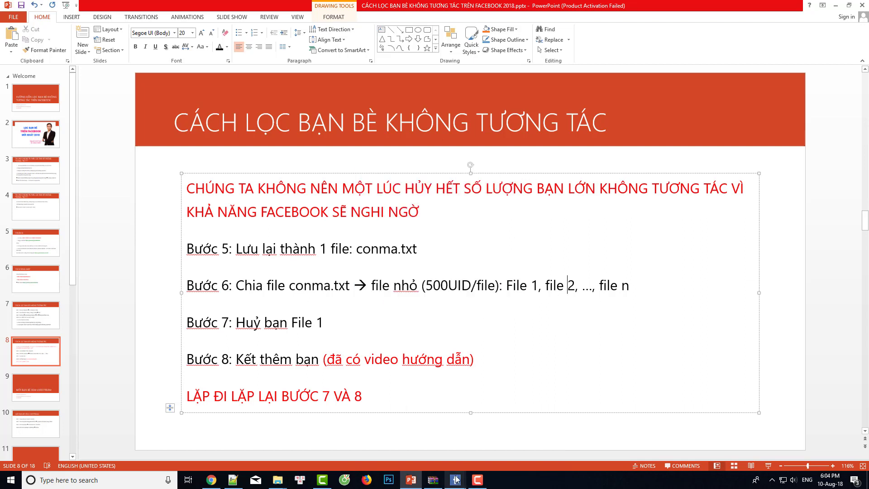
- Point out the repeat line for steps 7 and 8 on the slide, and clear Simple Facebook's loaded UID list
left_click(393, 371)
left_click(403, 404)
left_click(837, 6)
left_click(366, 274)
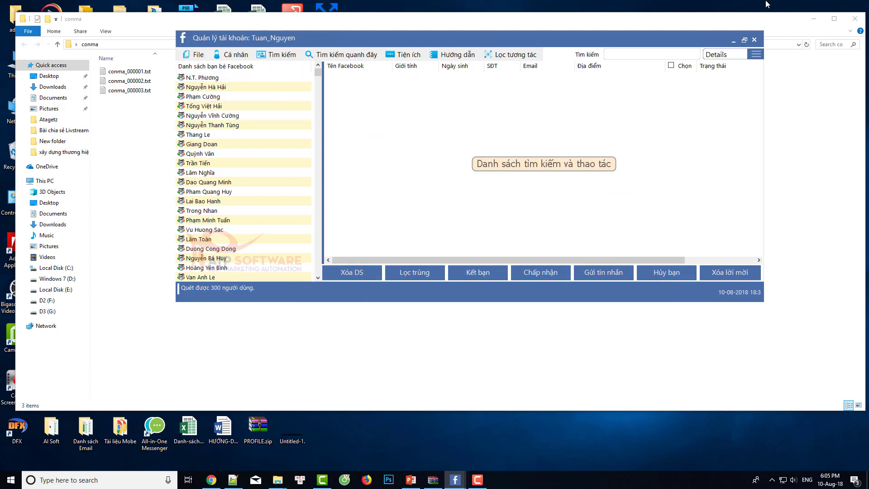
left_click_drag(710, 36, 650, 59)
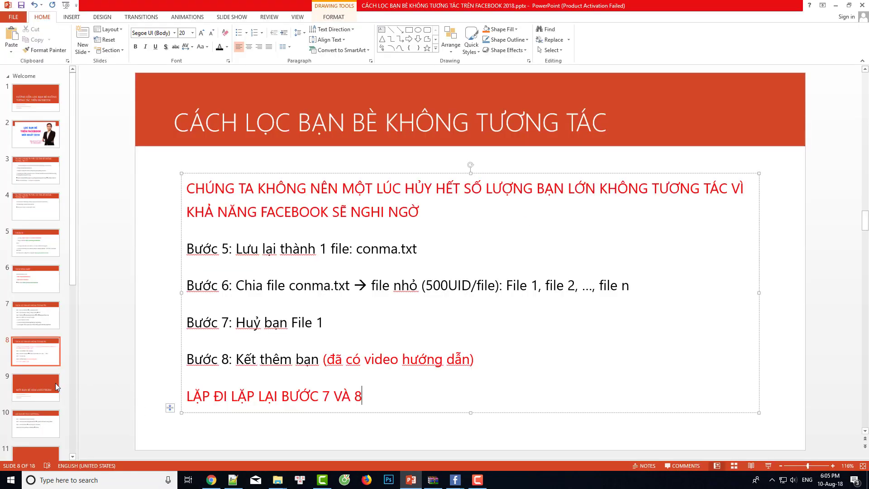
- Show PowerPoint slide 9, MỜI BẠN BÈ XEM LIVESTREAM, and return to Simple Facebook
left_click(54, 385)
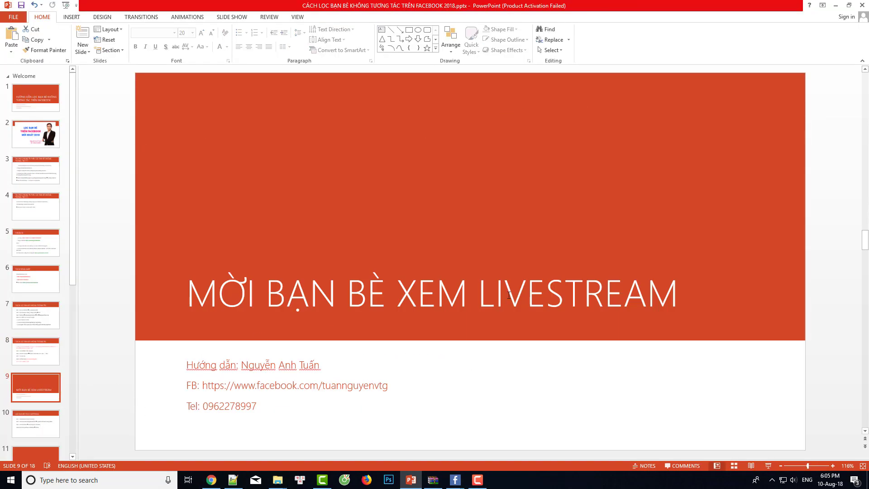
scroll(31, 373, "down", 1)
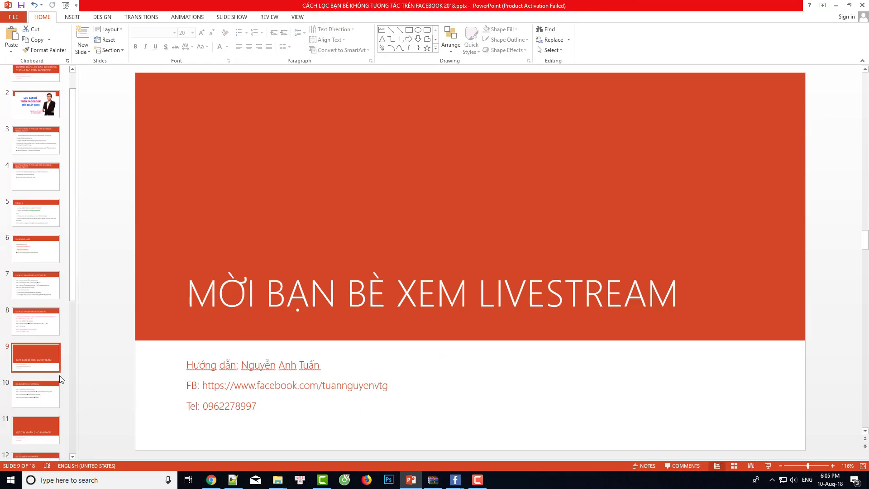
left_click(835, 5)
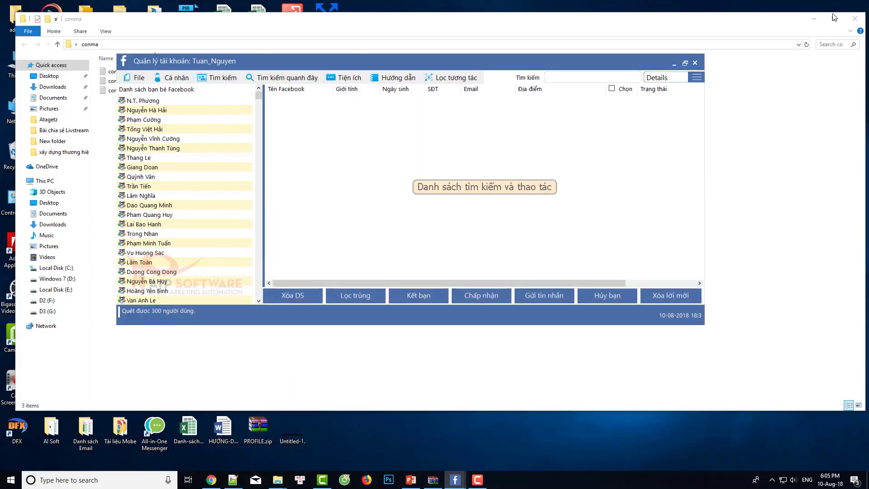
- Load the account's online friends into the list and view the end of the list
right_click(353, 162)
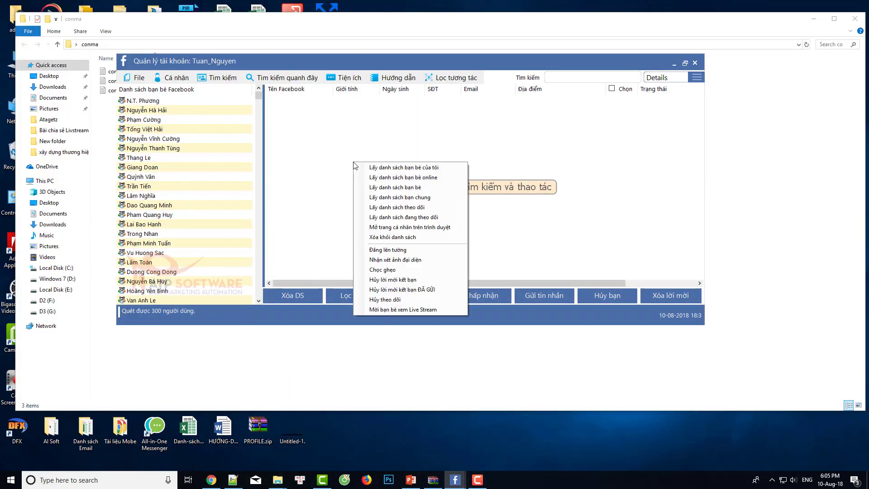
left_click(376, 90)
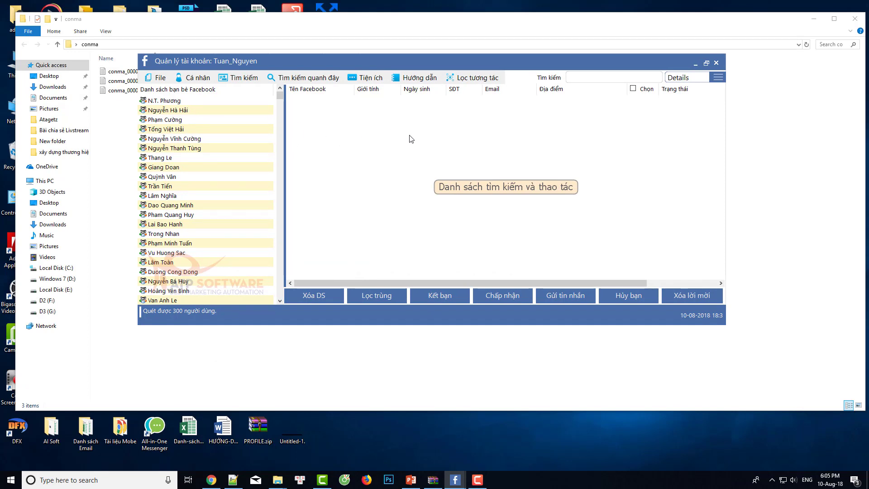
right_click(437, 126)
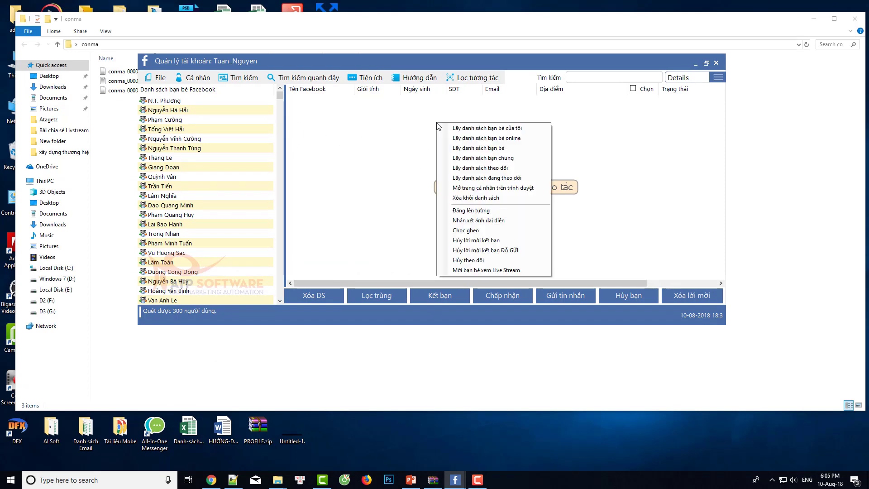
left_click(455, 139)
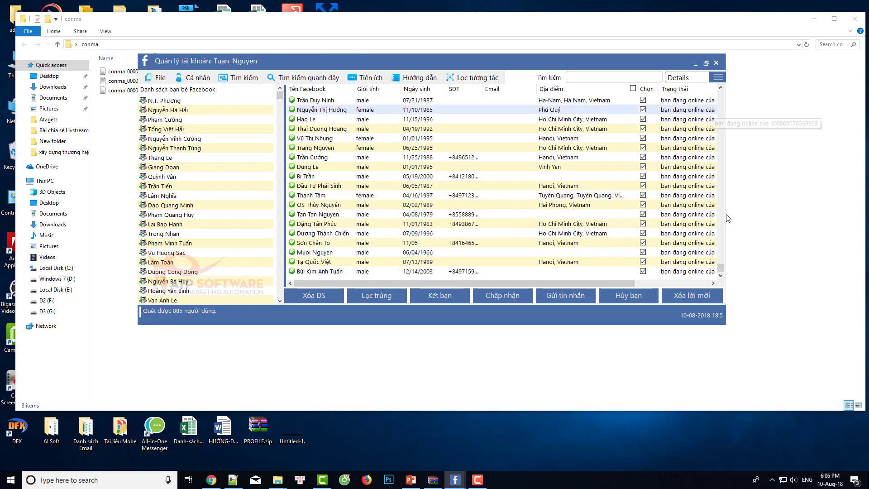
mouse_move(720, 267)
left_mouse_down()
mouse_move(716, 136)
mouse_move(721, 283)
left_mouse_up()
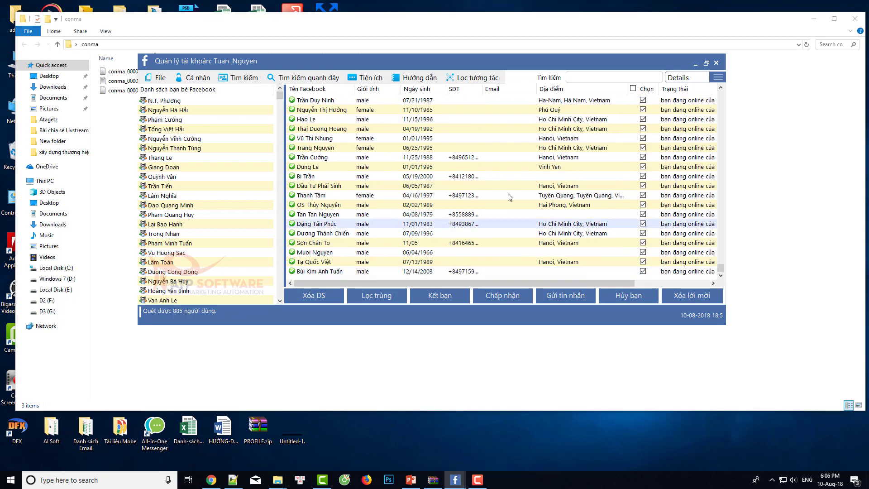
- Show the Mời bạn bè xem Live Stream settings for the loaded online friends and close them without starting
right_click(443, 155)
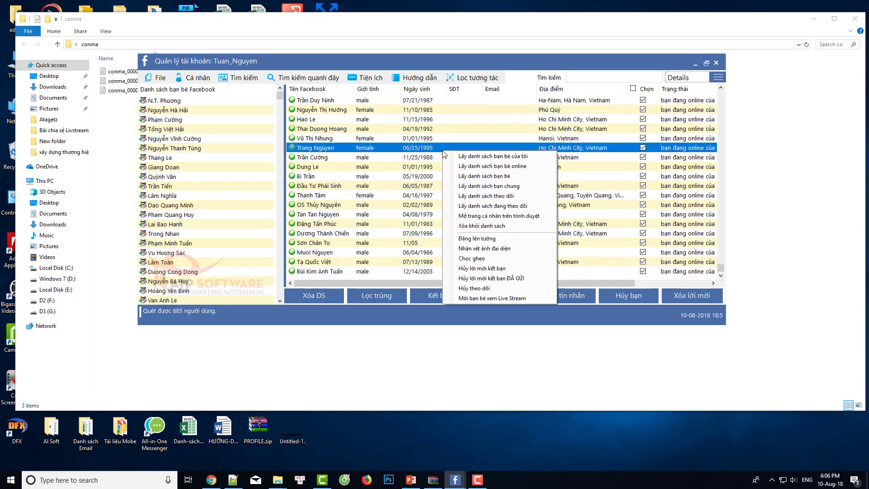
left_click(505, 298)
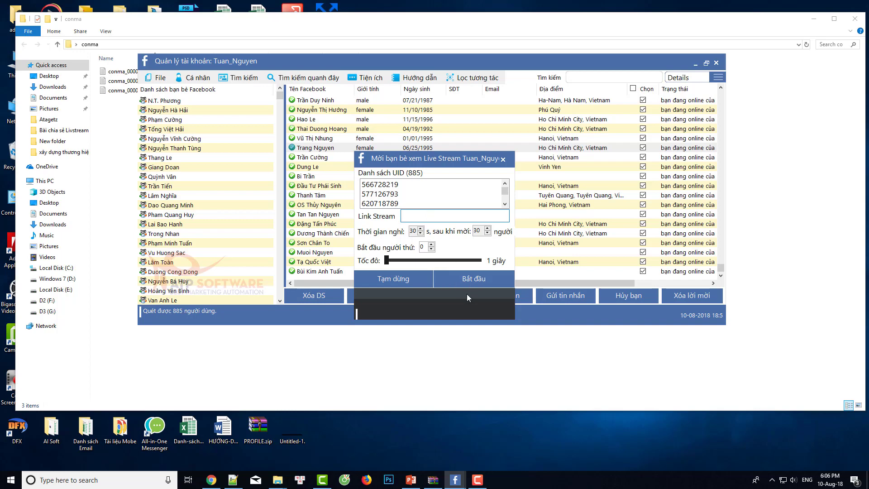
left_click(503, 160)
- Switch to PowerPoint, advance to slide 12 with the GỬI TIN NHẮN CHO FANPAGE steps, and return to Simple Facebook
left_click(411, 480)
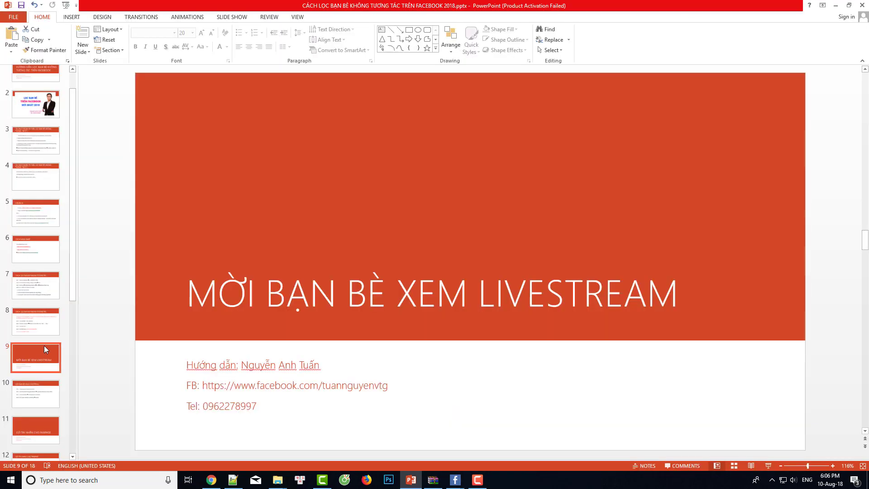
key("Down")
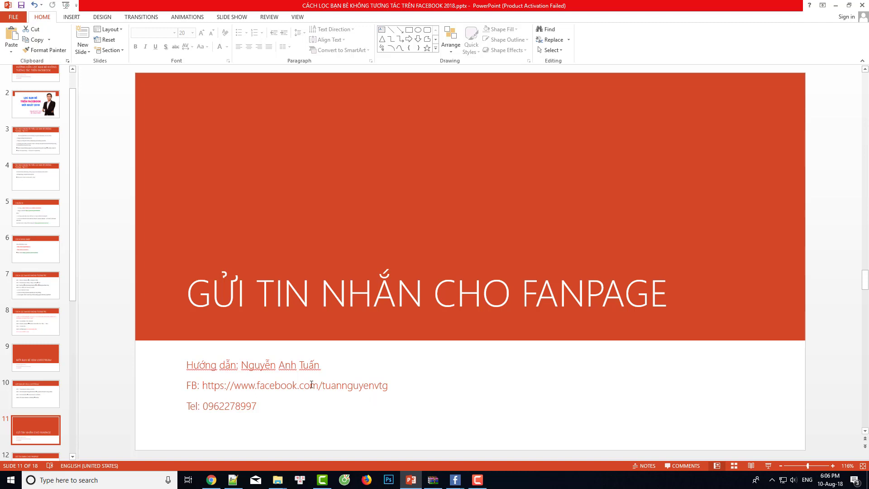
scroll(312, 384, "down", 1)
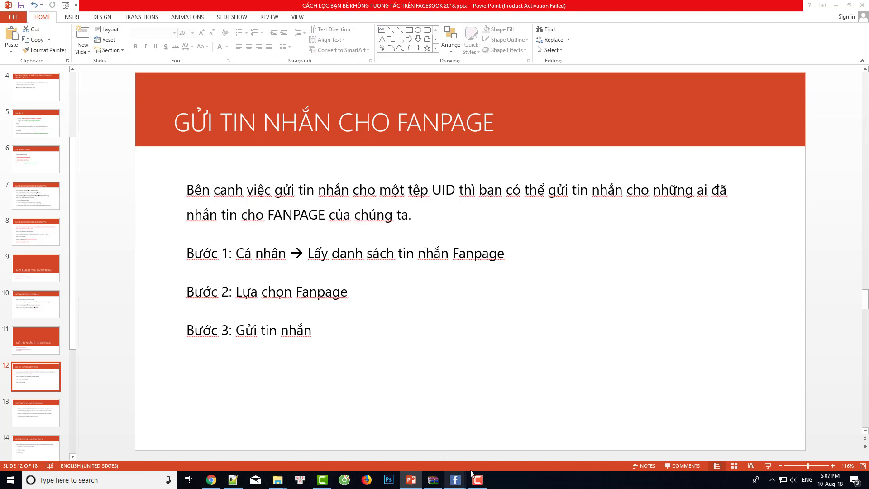
left_click(454, 479)
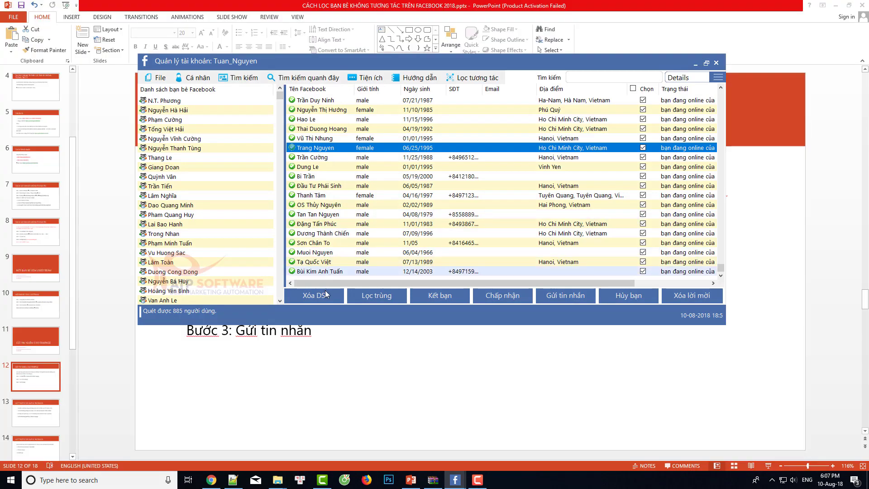
- Clear the online friends list and load the people who messaged the Atagetz.com Fanpage from July 10 to August 10
left_click(326, 295)
left_click(195, 77)
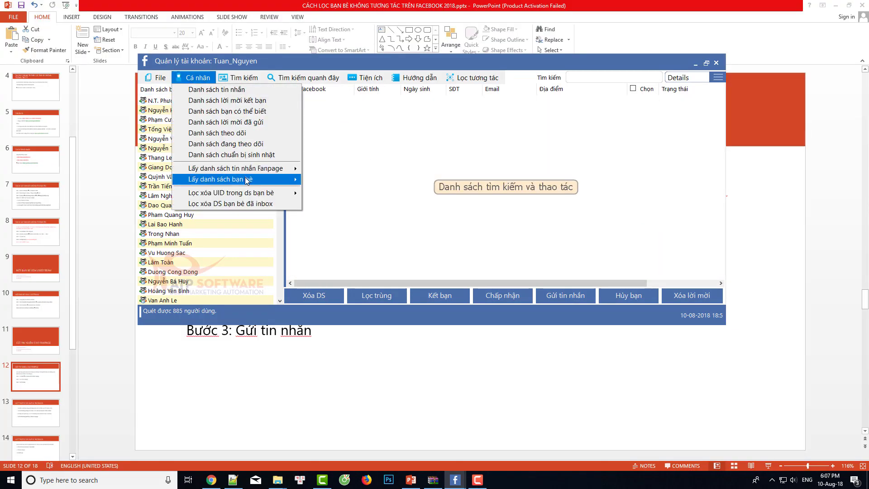
mouse_move(246, 170)
left_click(335, 173)
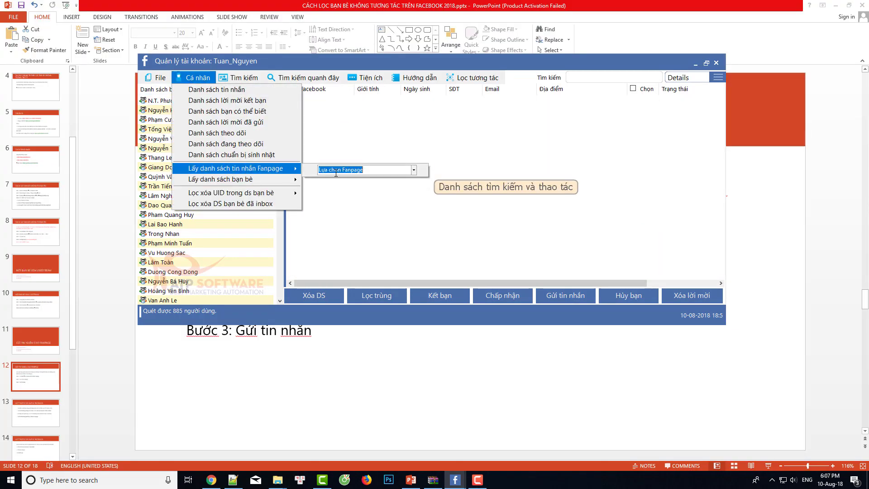
left_click(415, 171)
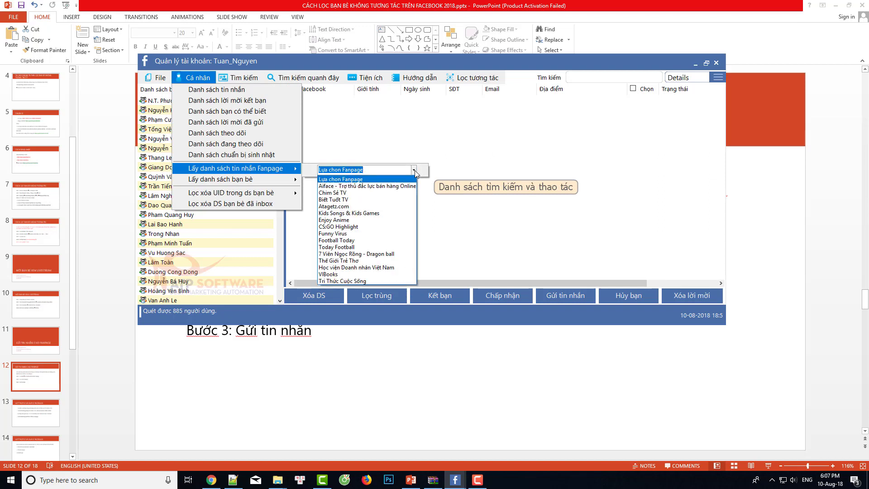
left_click(384, 207)
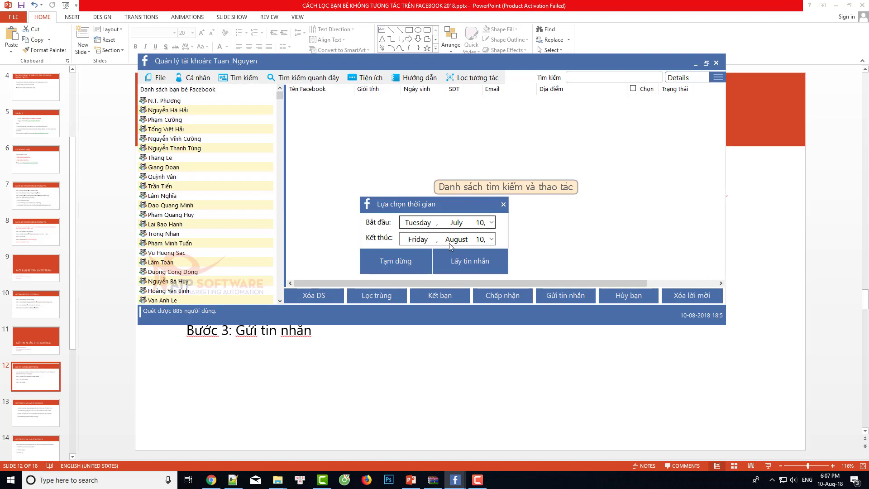
left_click(474, 262)
left_click_drag(717, 181, 720, 119)
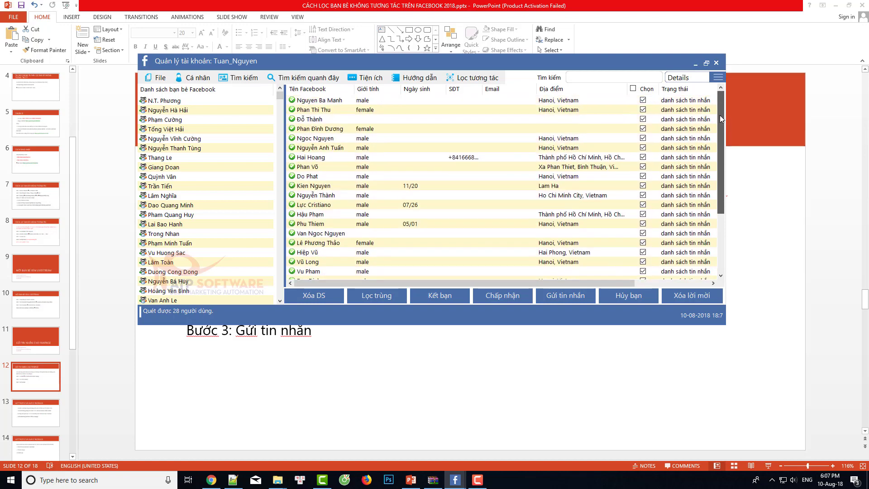
- Show the Gửi tin nhắn settings and message content field for the Fanpage contacts, and close them without sending
left_click(581, 298)
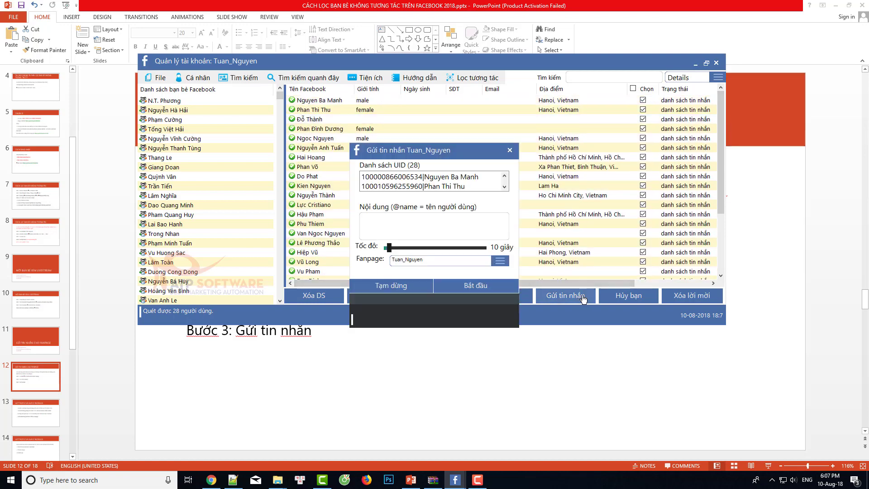
left_click(448, 228)
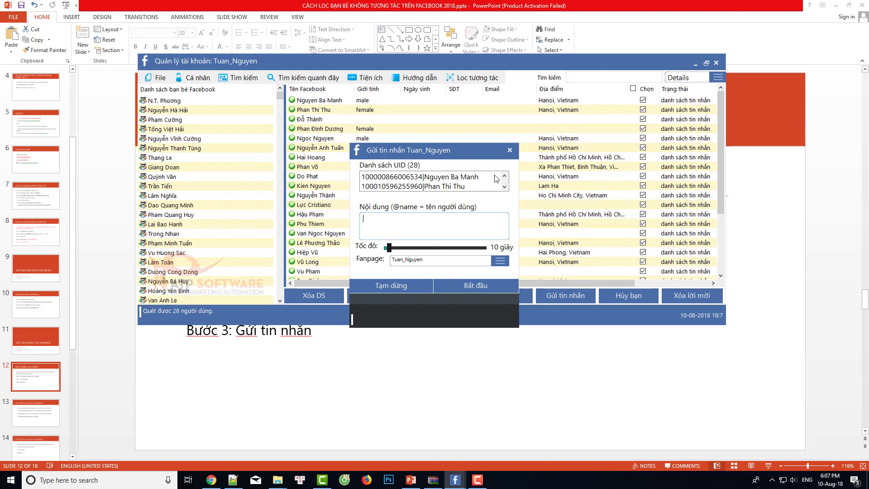
left_click(510, 151)
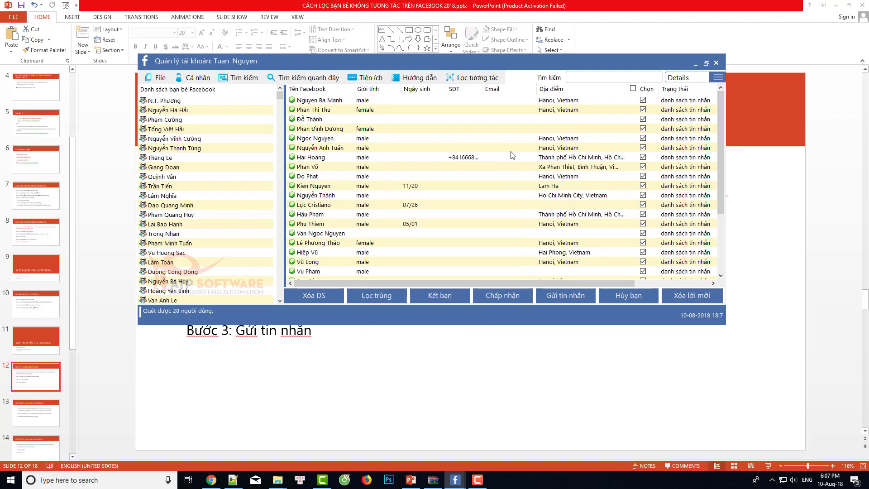
- Return to PowerPoint and present the MKT PROFILE VÀ SIMPLE FACEBOOK slides 13 and 14
left_click(422, 363)
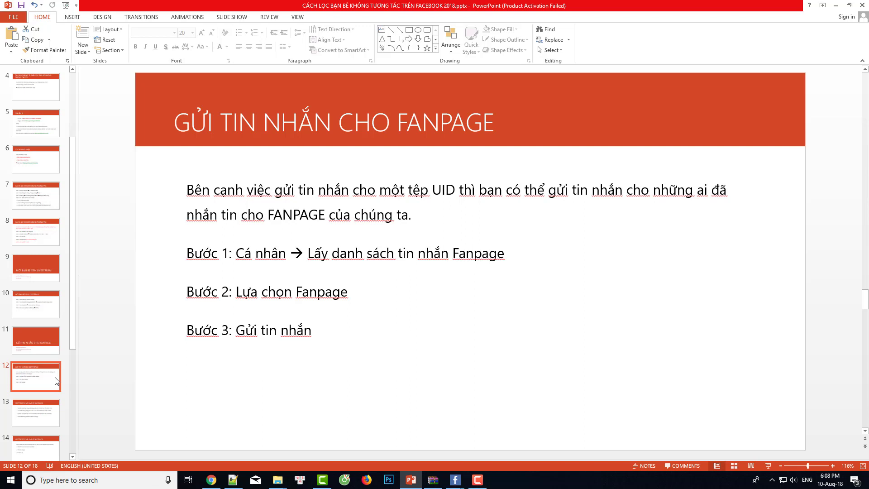
key("Down")
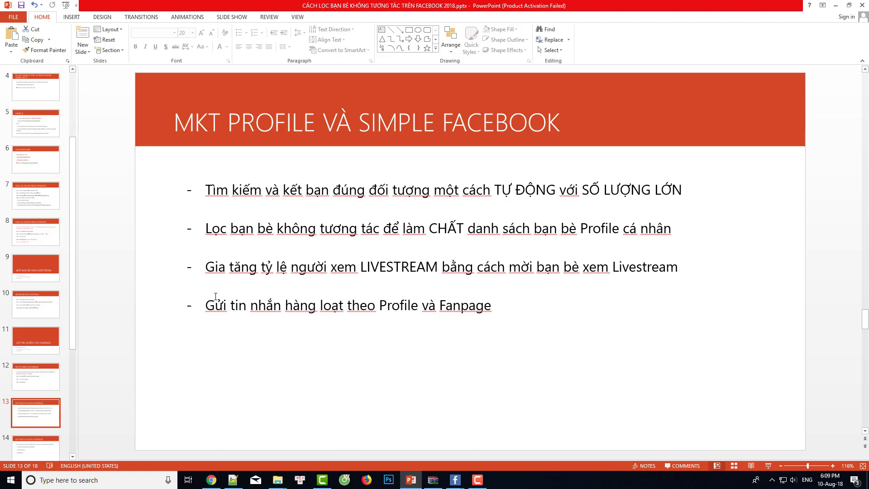
scroll(215, 296, "down", 2)
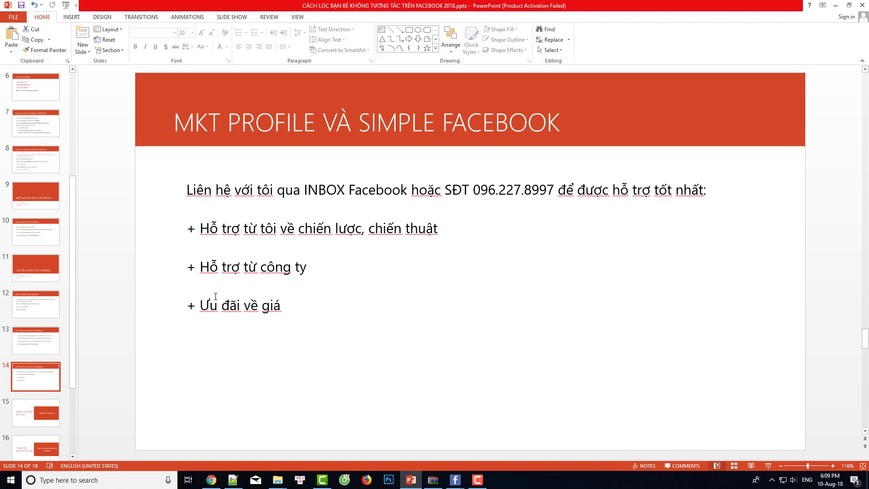
- Show the presenter's Facebook profile page in Chrome and return to slide 14 in PowerPoint
left_click(211, 479)
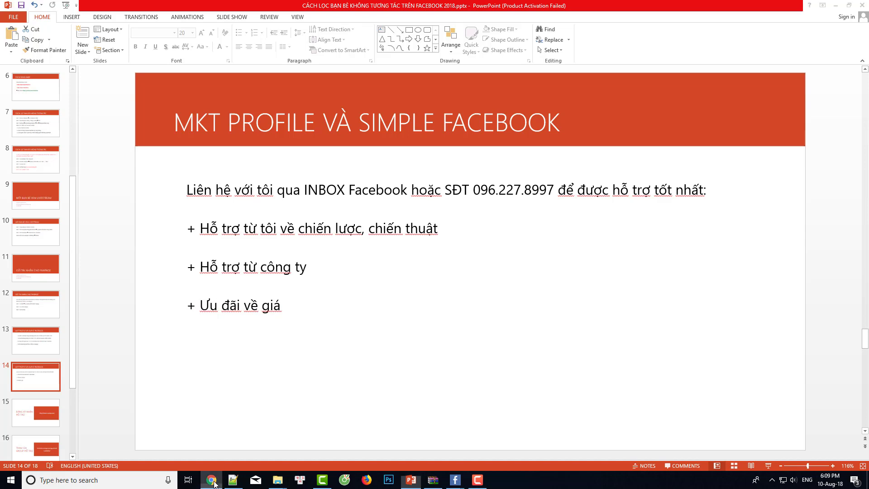
left_click(131, 7)
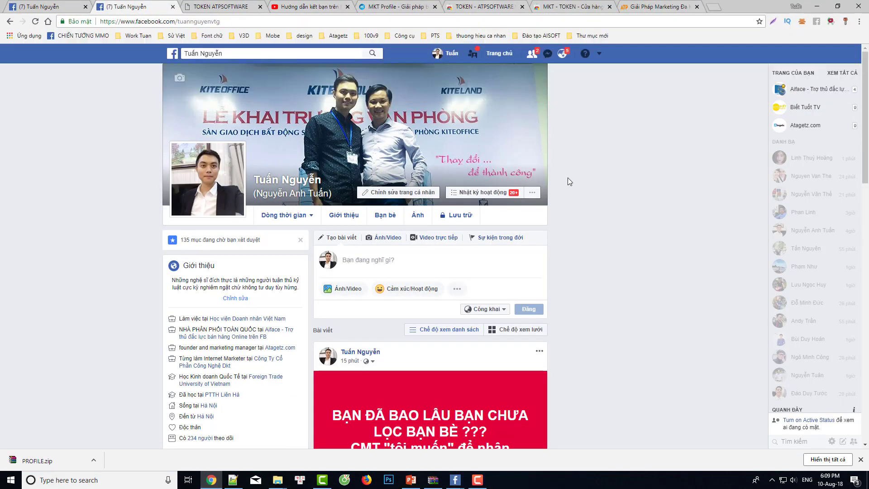
left_click(410, 479)
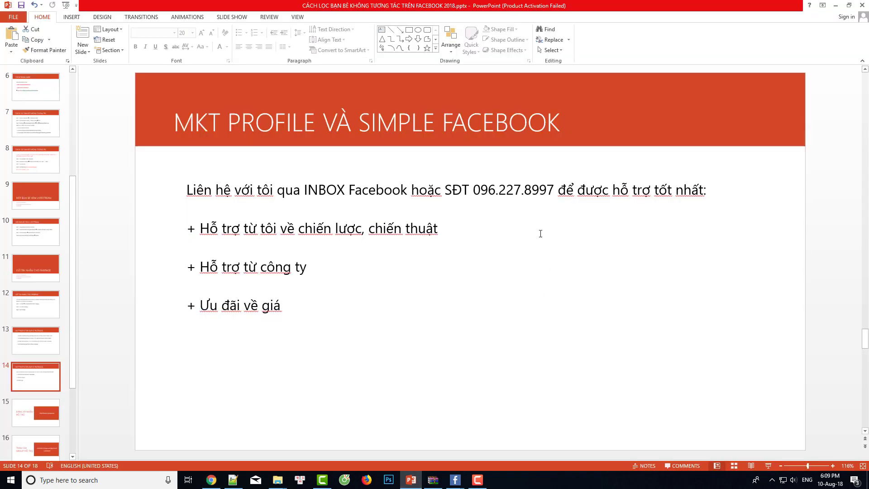